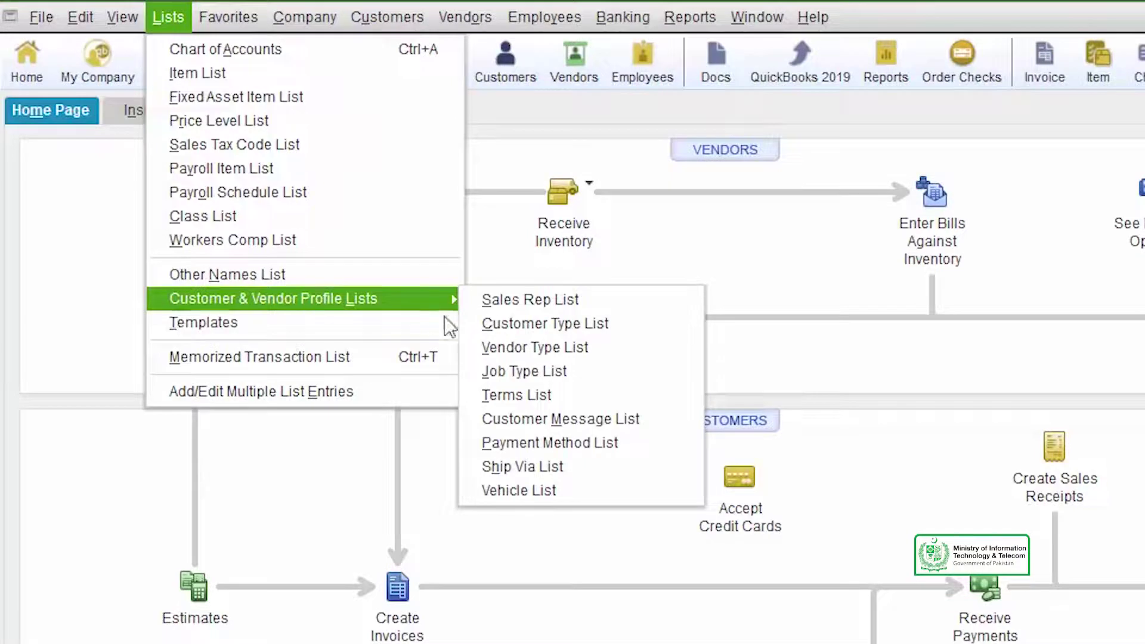
Step: Add a new vendor type named Dealers to the Vendor Type List
click(637, 348)
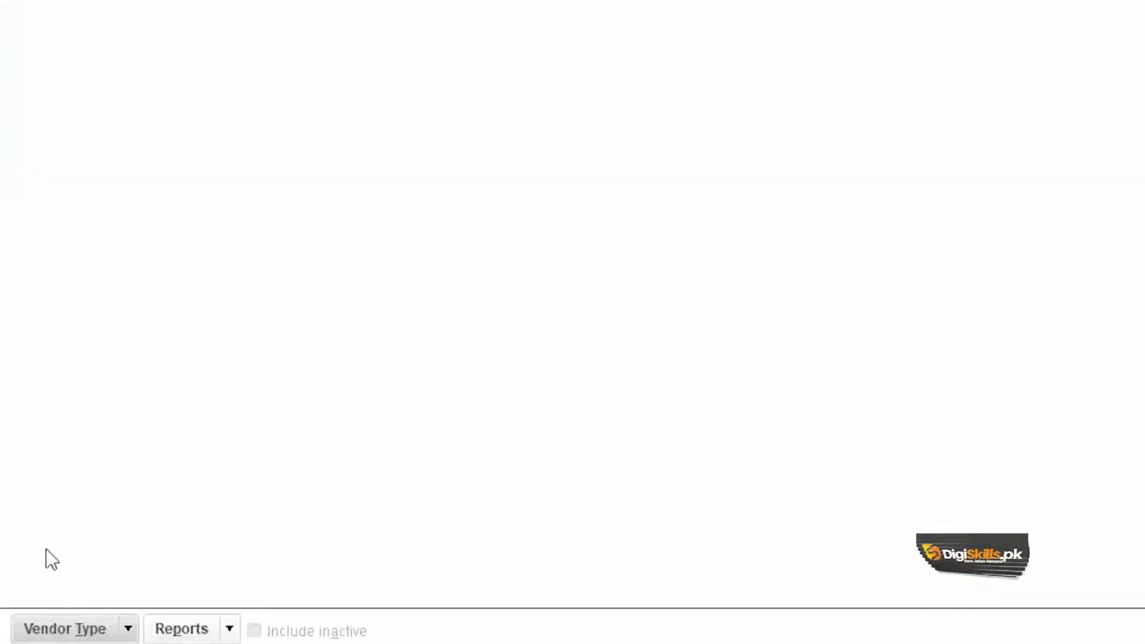
click(65, 629)
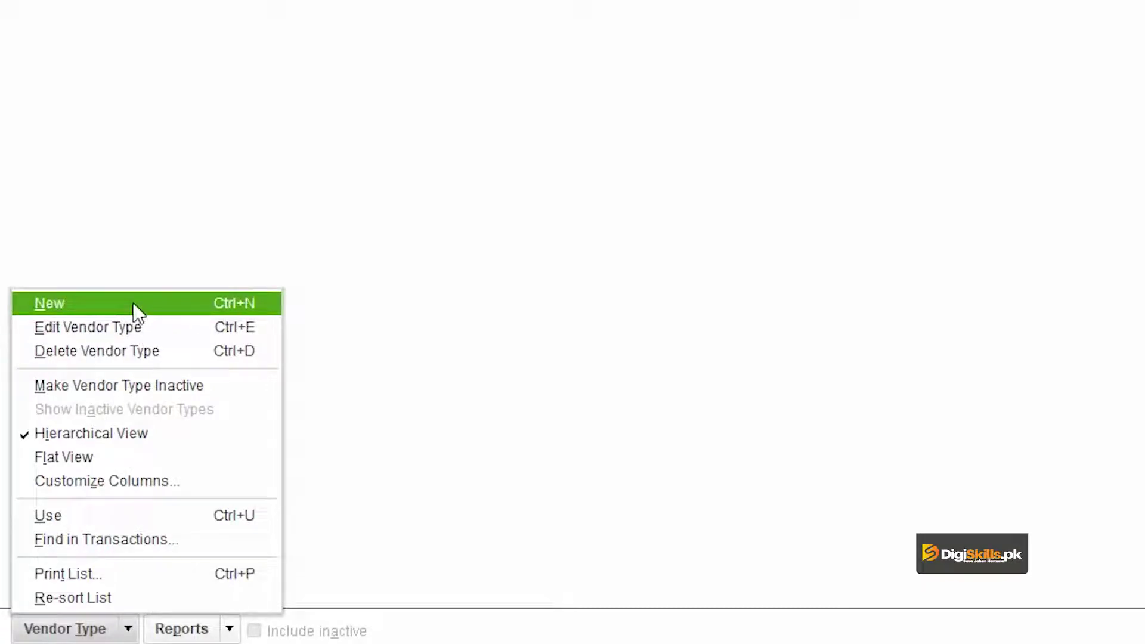
click(134, 302)
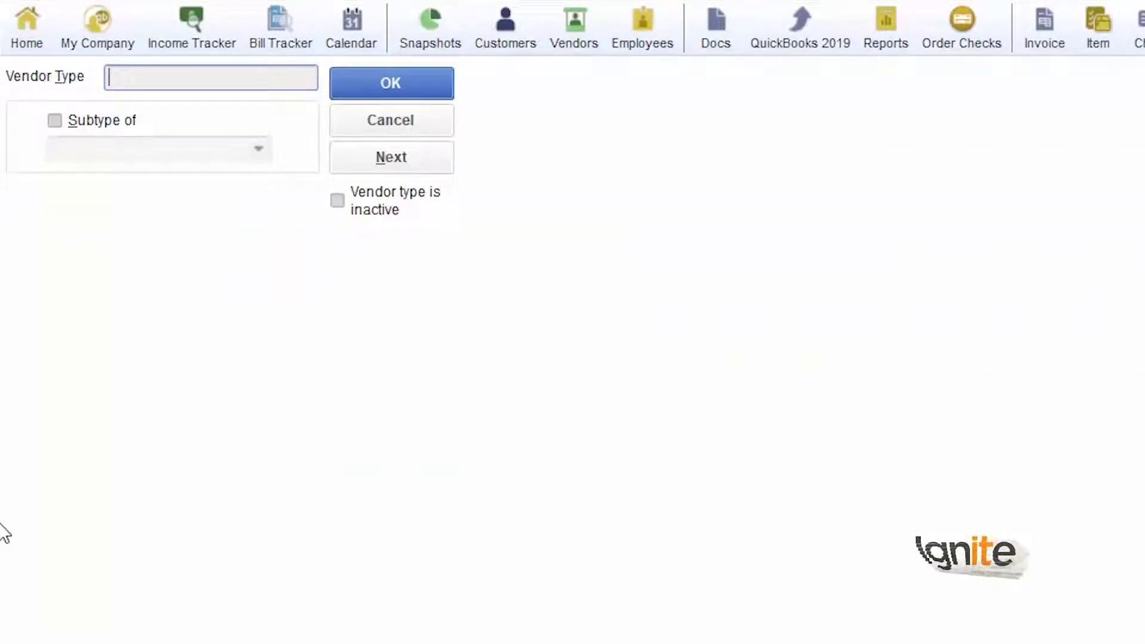
text(Dealers)
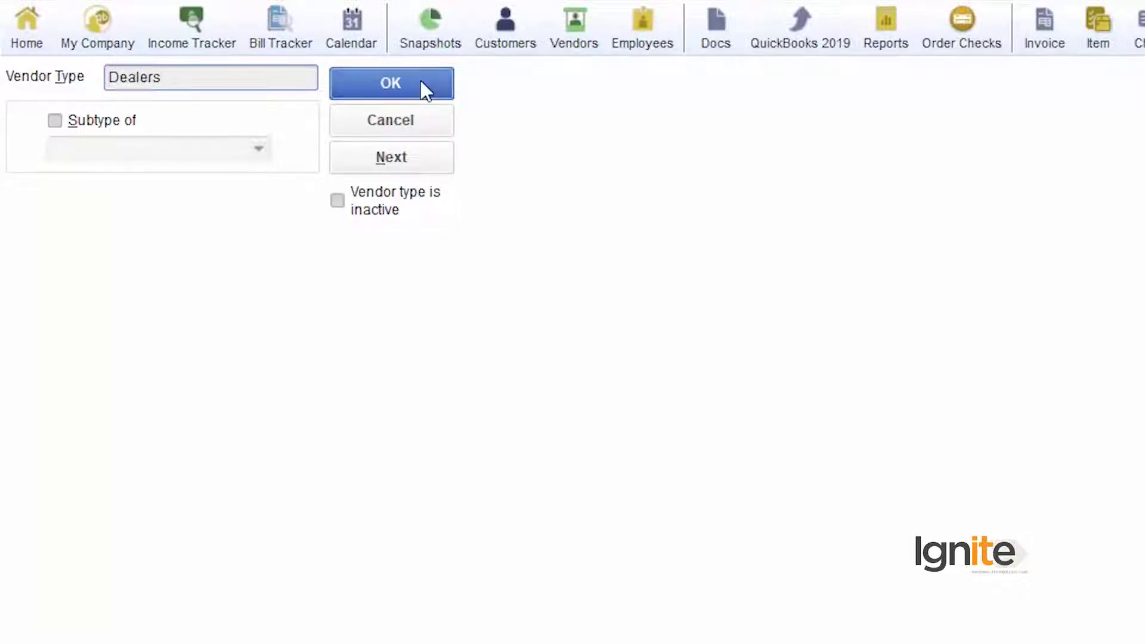
click(421, 84)
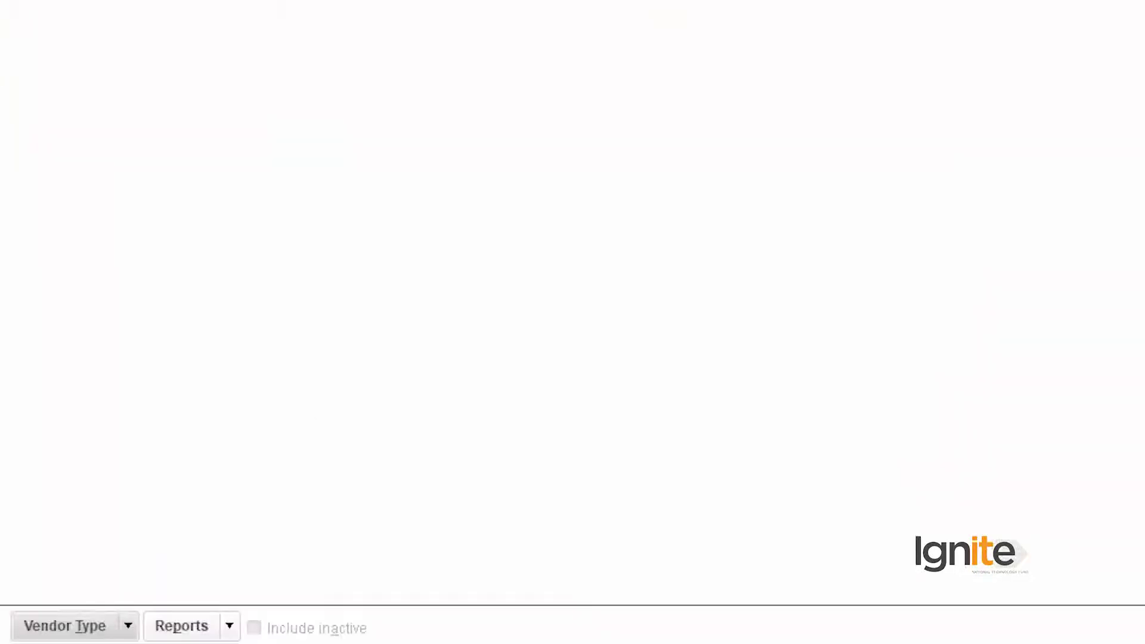
Step: Add a new vendor type named Importers and close the Vendor Type List
click(136, 634)
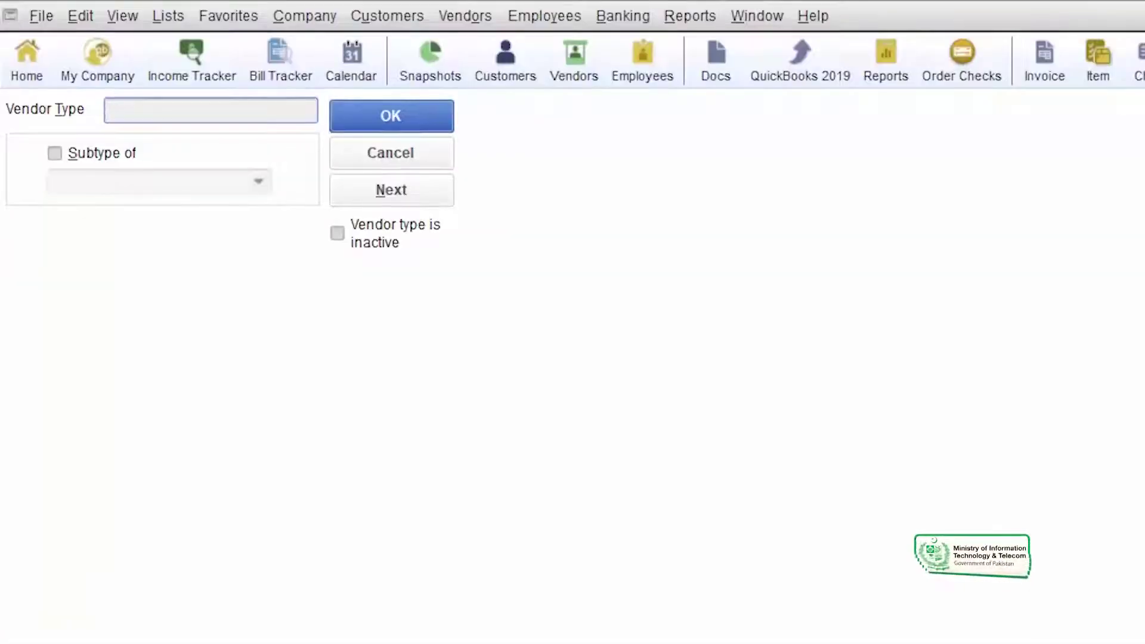
text(Importers)
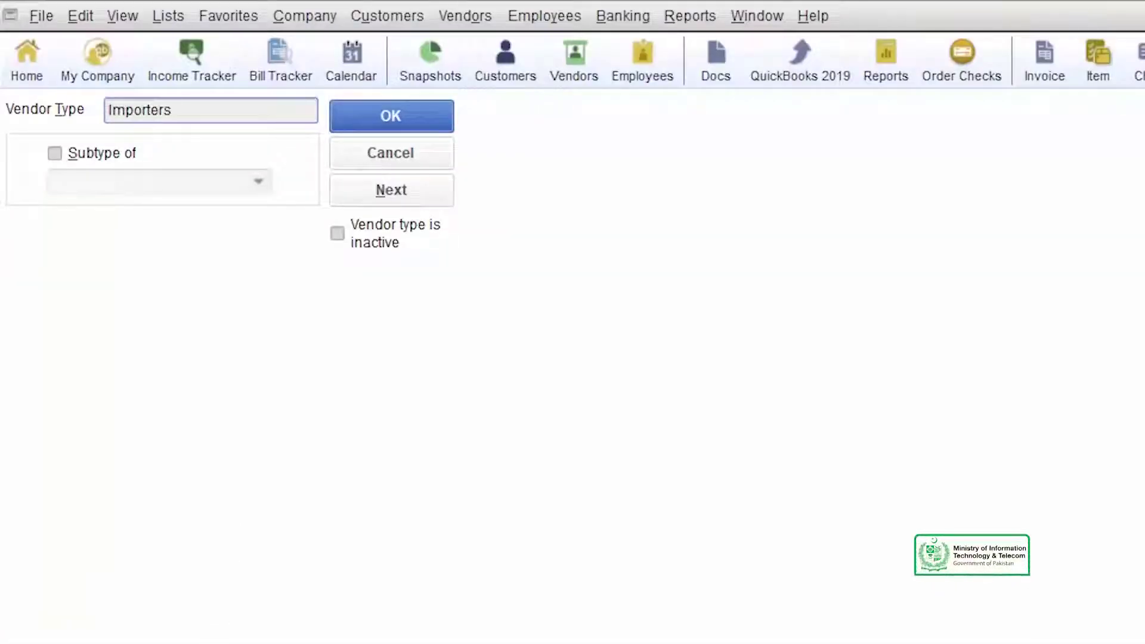
click(421, 106)
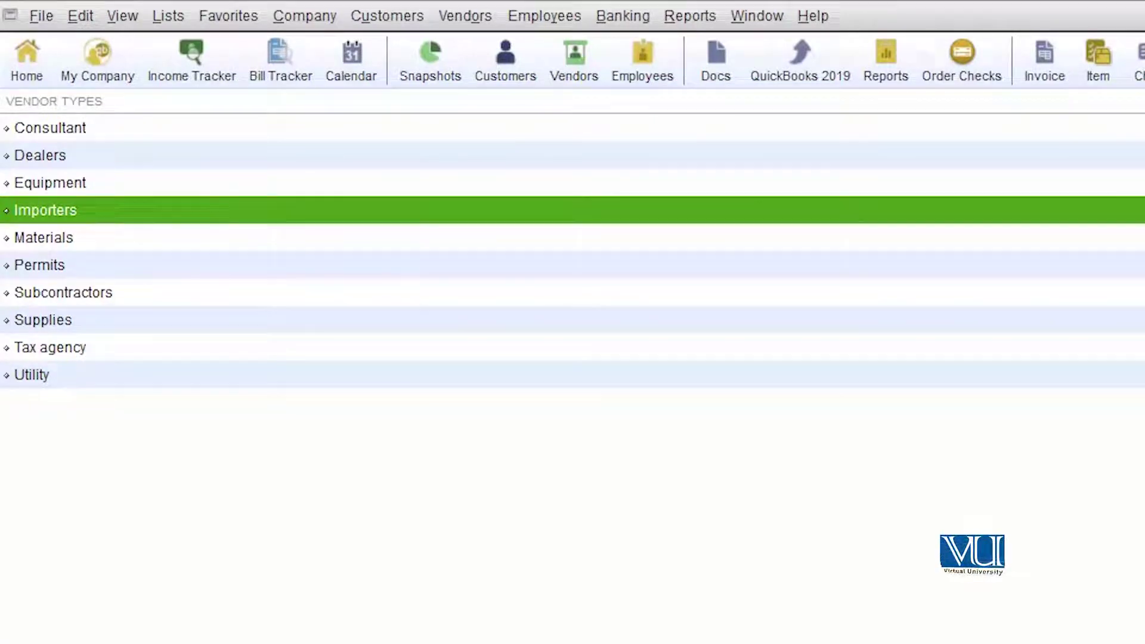
click(1128, 18)
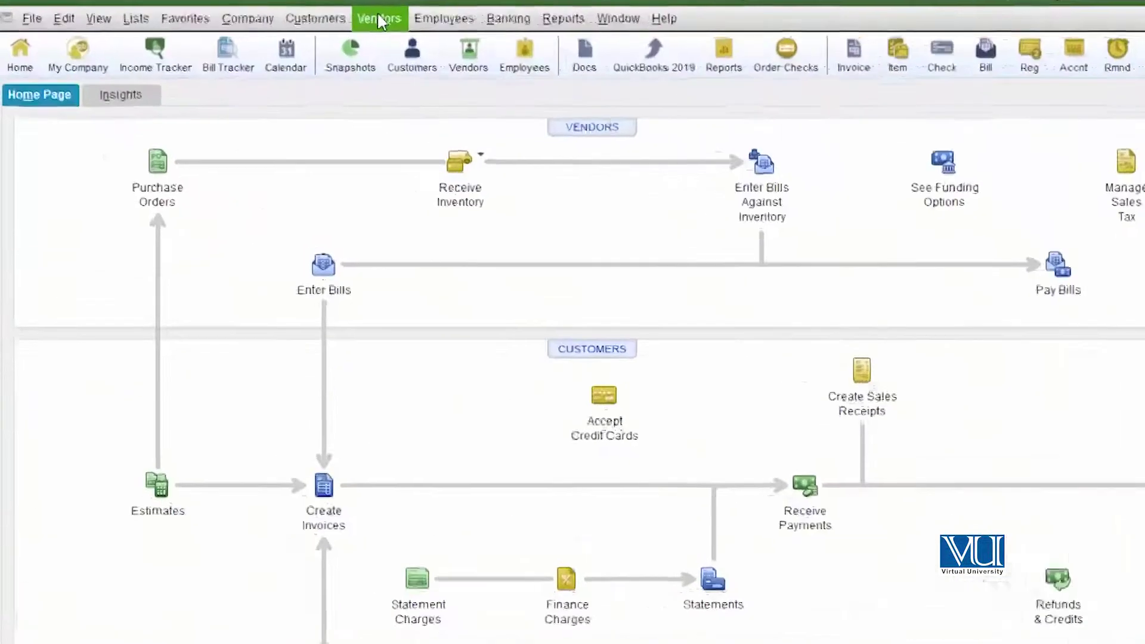
Step: Open the Vendor Center to work with the vendor records
click(245, 24)
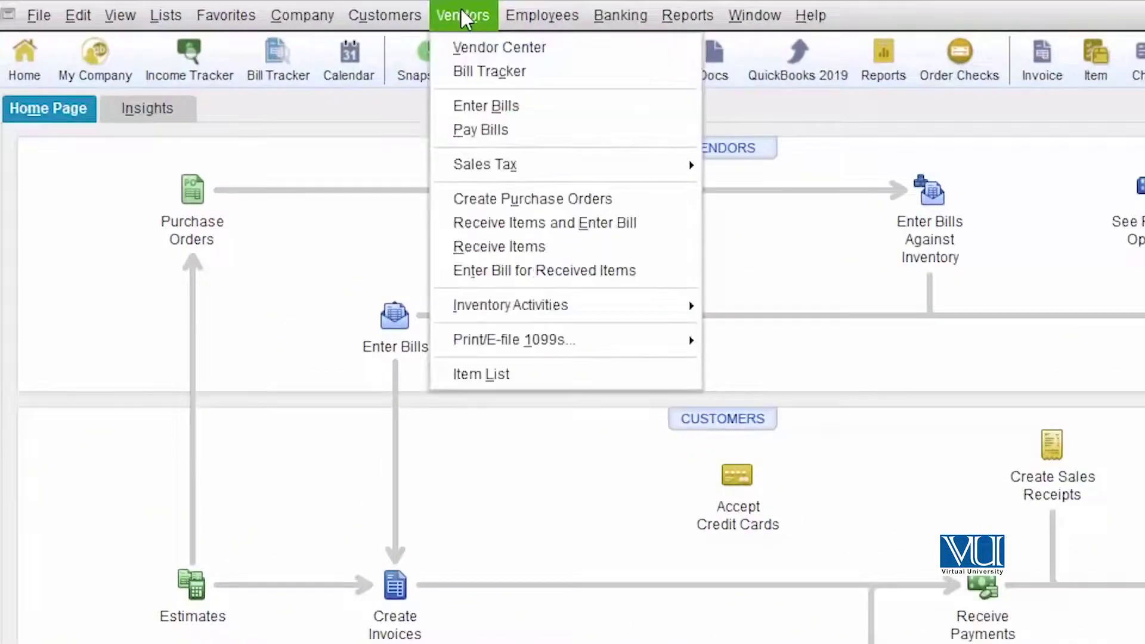
click(460, 9)
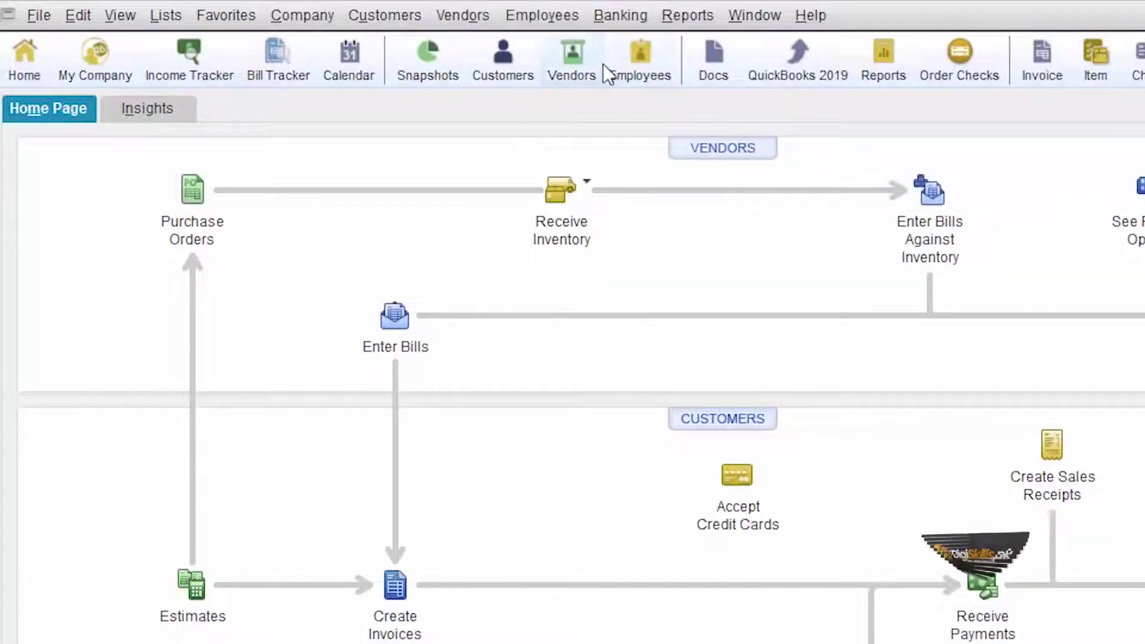
click(721, 150)
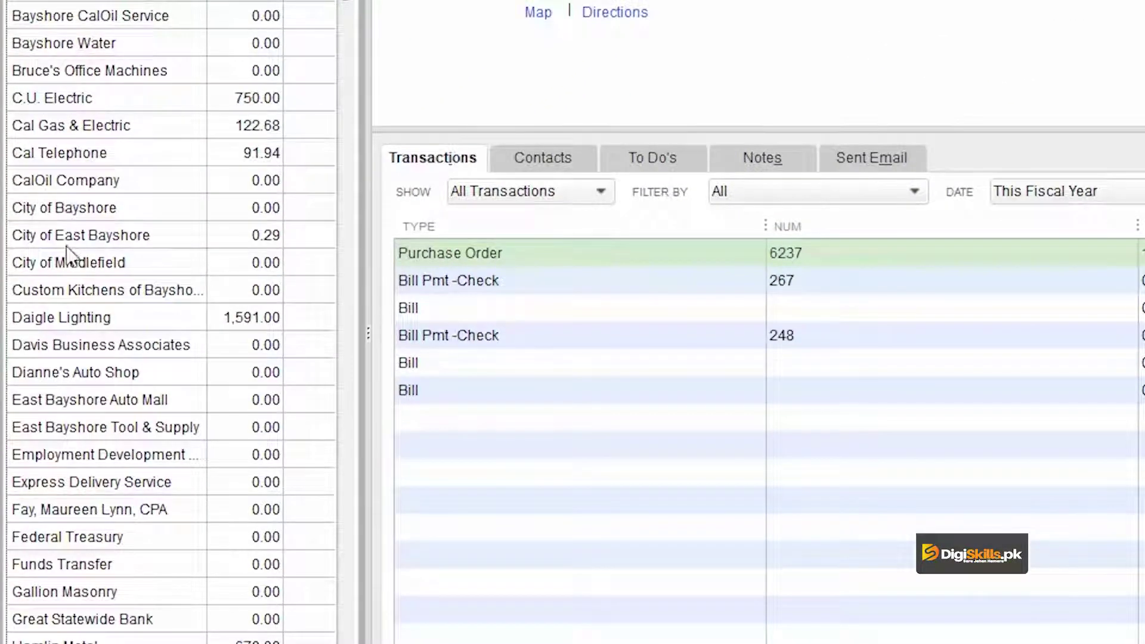
Step: Change the vendor type of City of Bayshore to Tax agency and save the vendor record
click(85, 206)
right_click(85, 207)
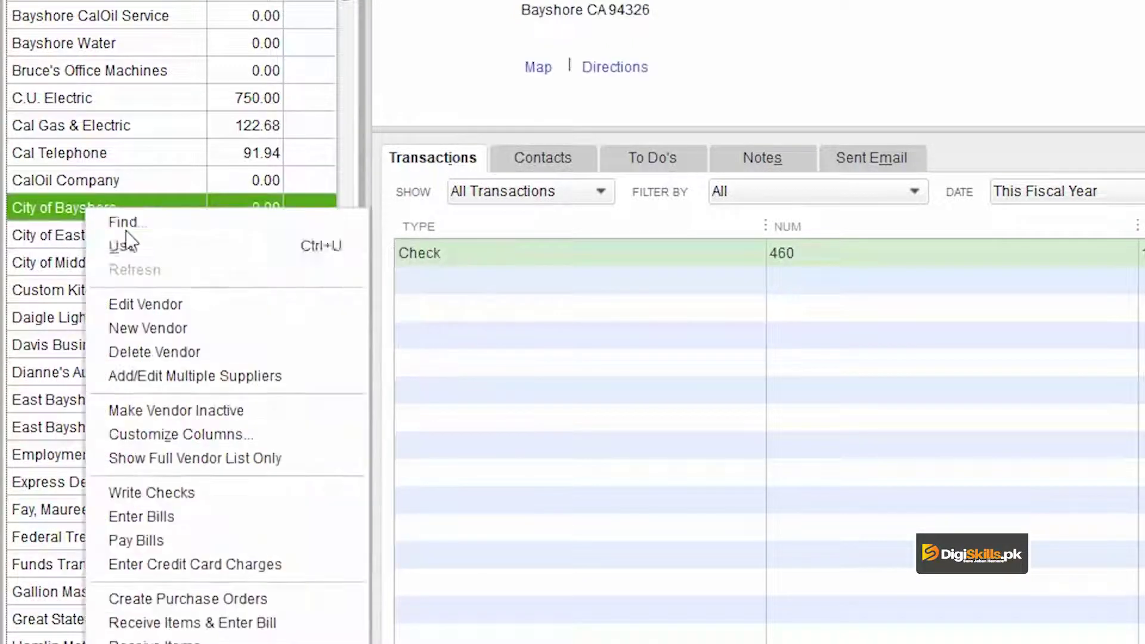
click(177, 308)
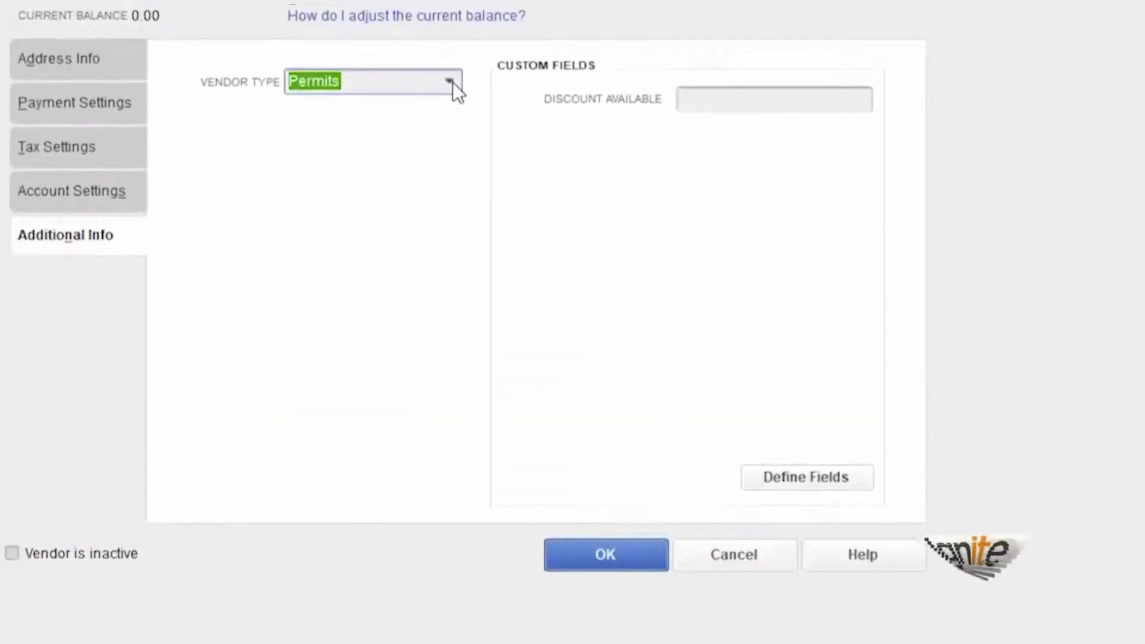
click(450, 126)
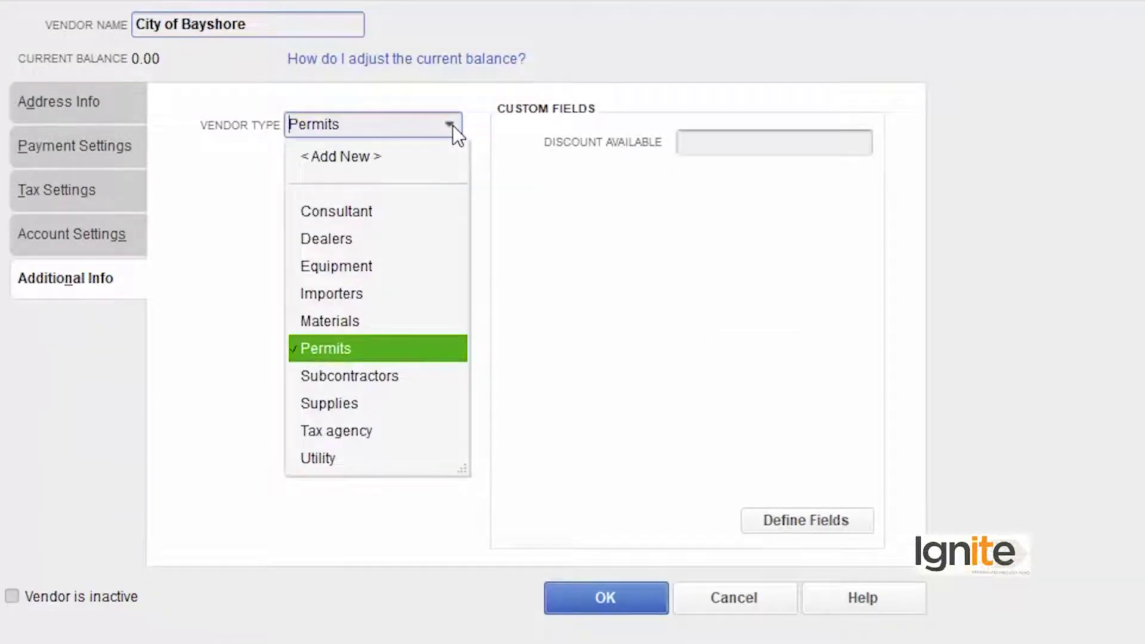
click(342, 431)
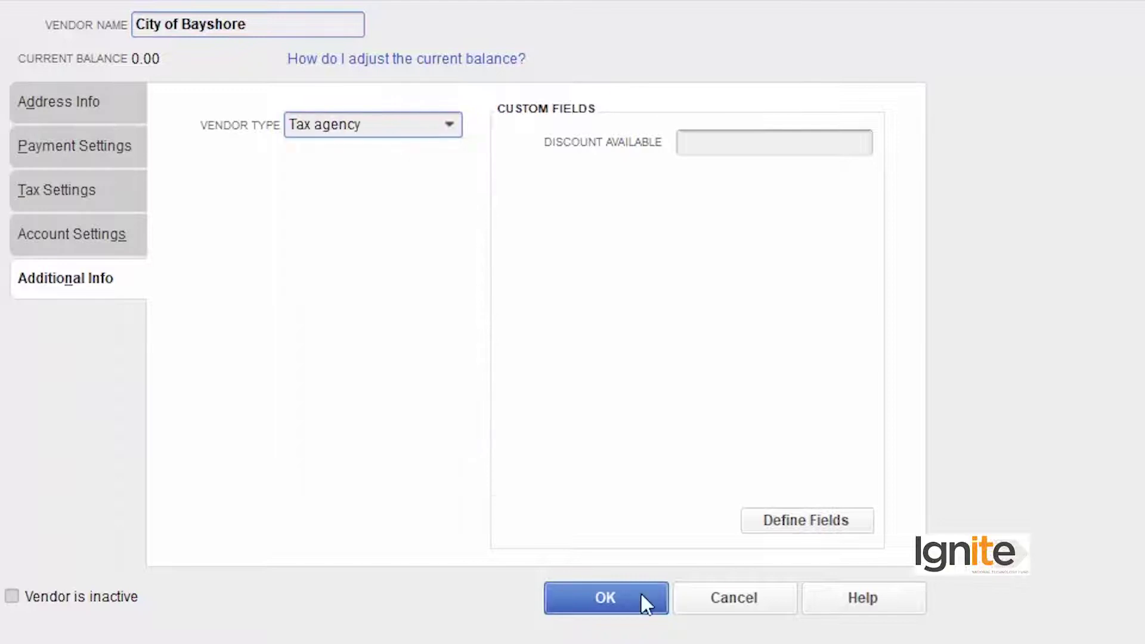
click(641, 596)
Step: Change the vendor type of City of East Bayshore to Tax agency in its vendor record
click(115, 494)
right_click(115, 494)
click(213, 581)
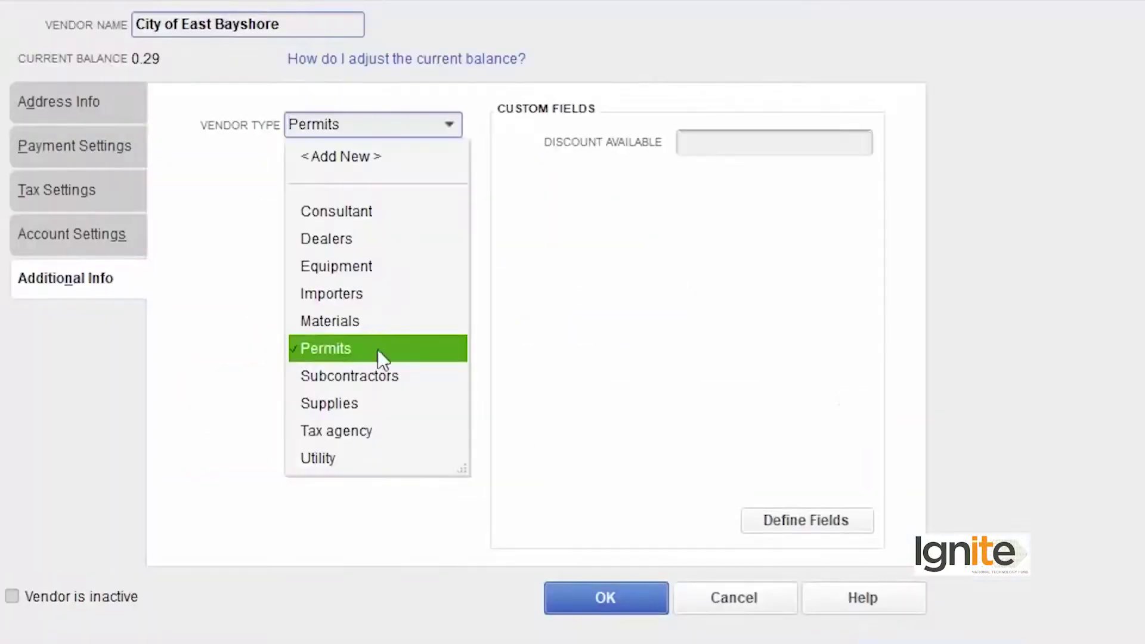
click(353, 428)
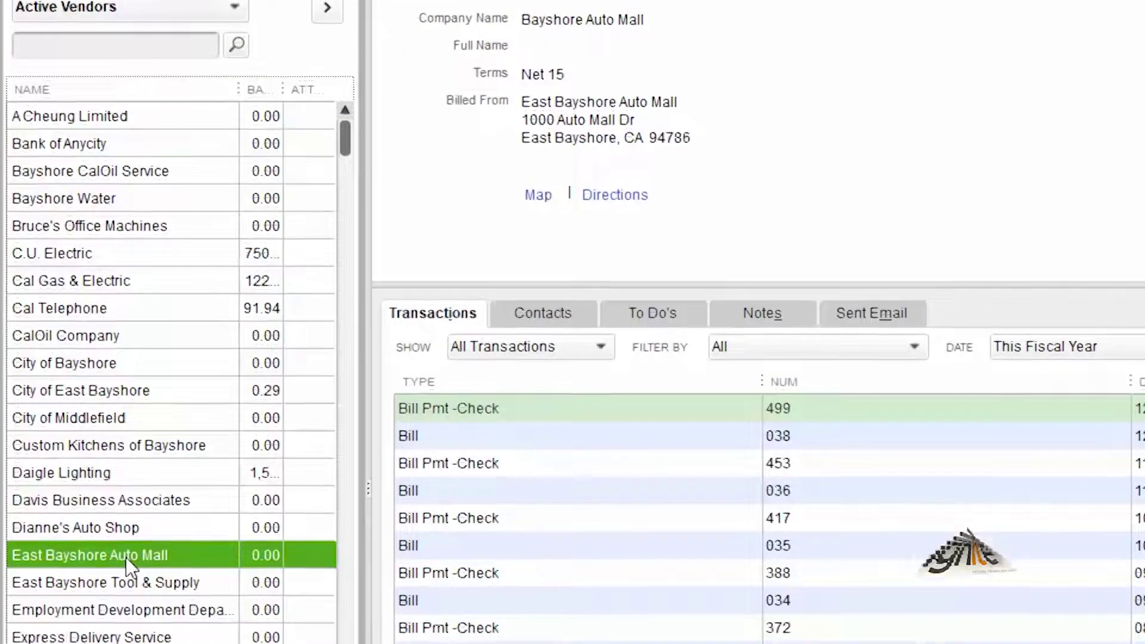
Step: Assign the vendor type Dealers to East Bayshore Auto Mall and save the vendor record
right_click(126, 547)
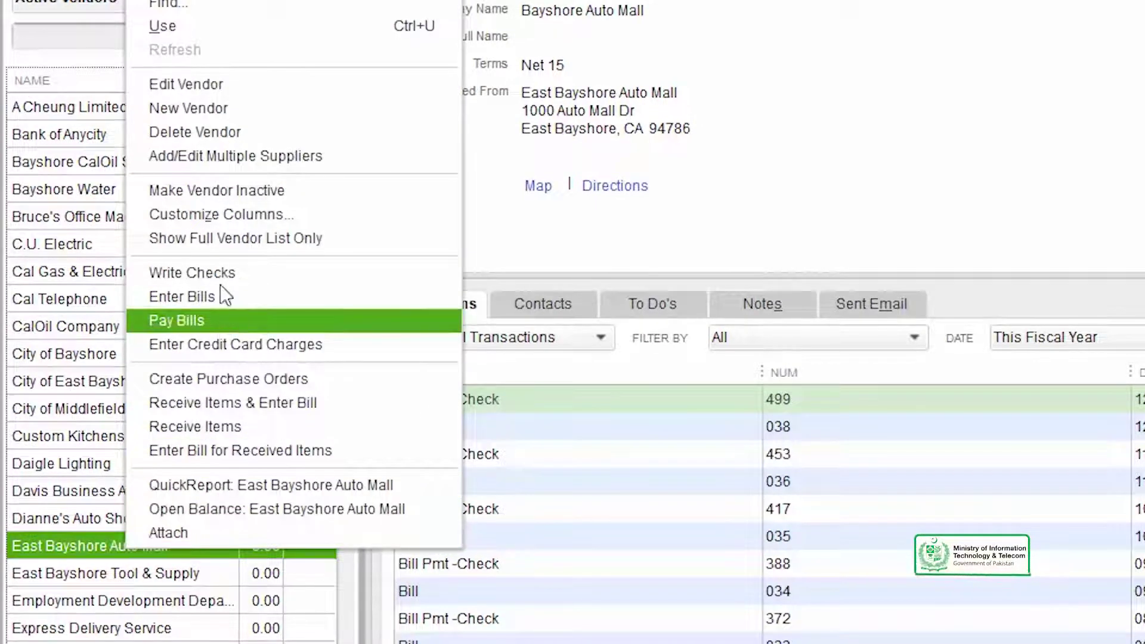
click(186, 84)
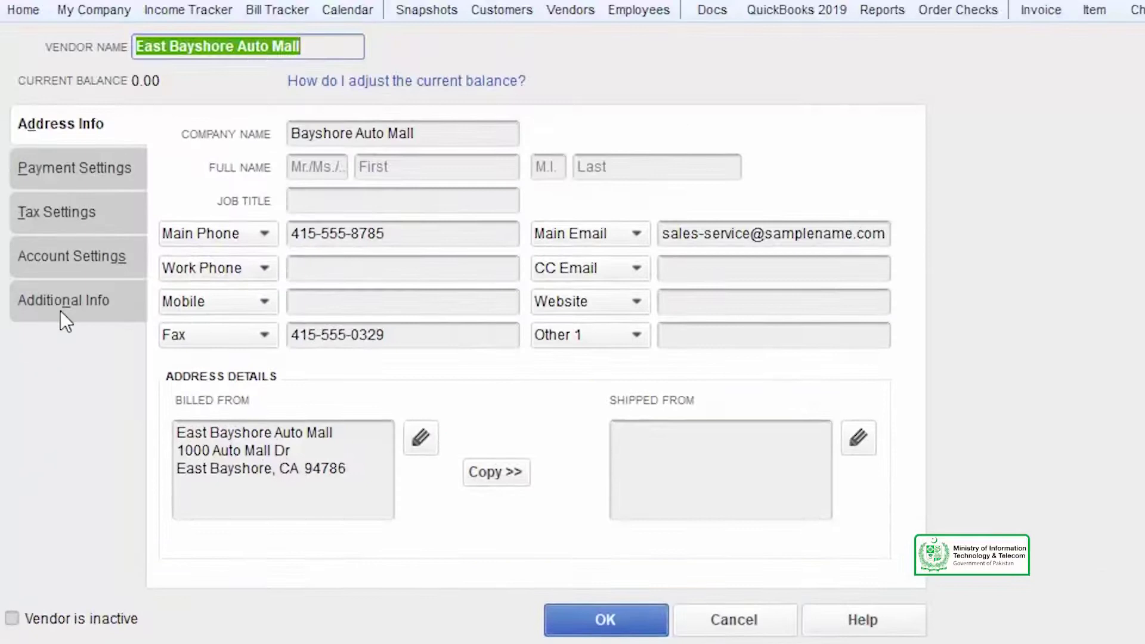
click(60, 295)
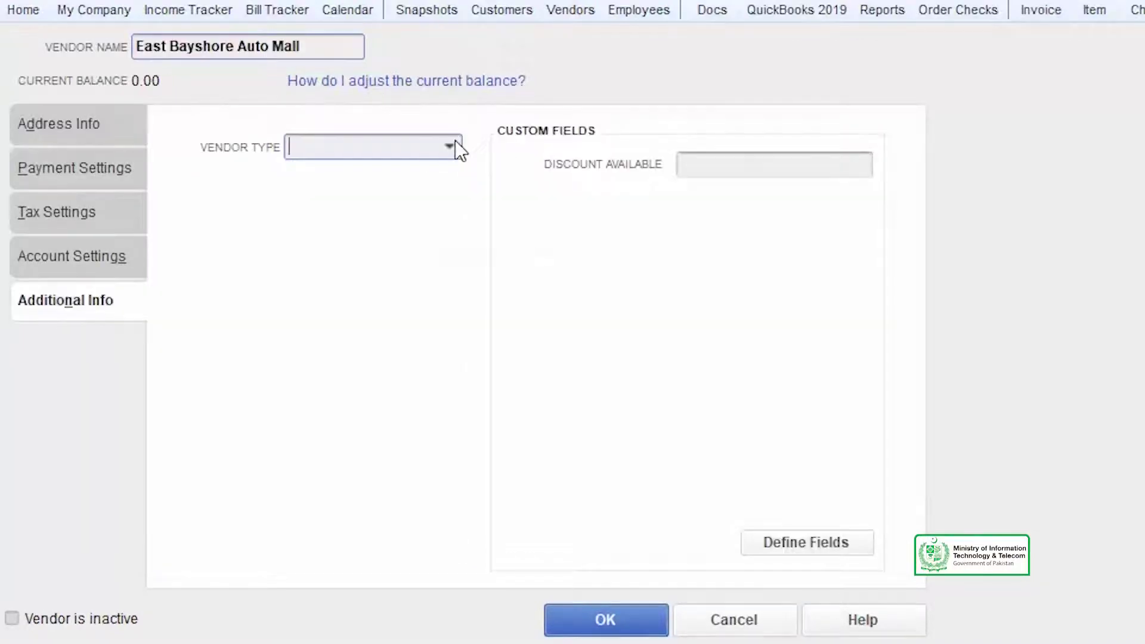
click(452, 146)
click(334, 261)
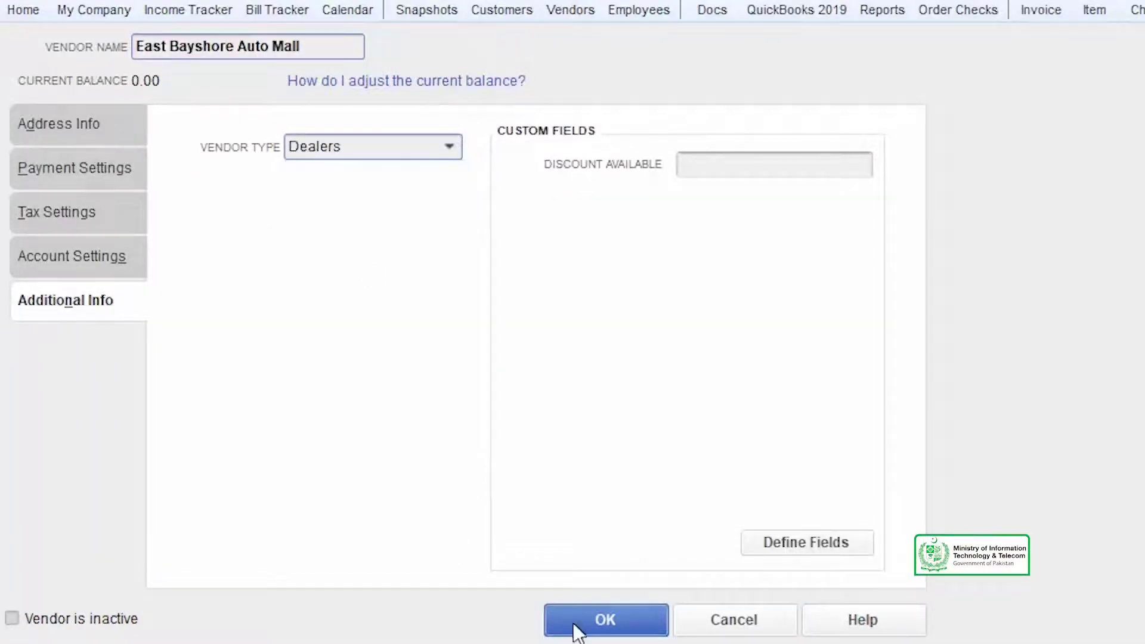
click(574, 623)
Step: Widen the vendor name column, assign the vendor type Dealers to East Bayshore Tool & Supply, and save the record
drag(145, 209, 242, 209)
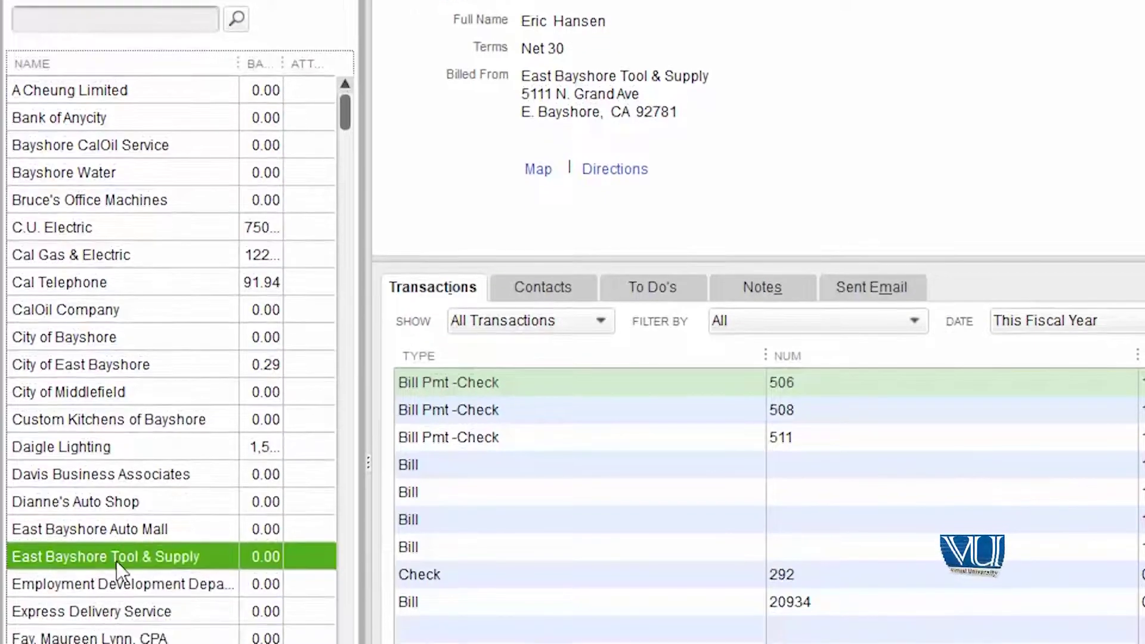
right_click(106, 558)
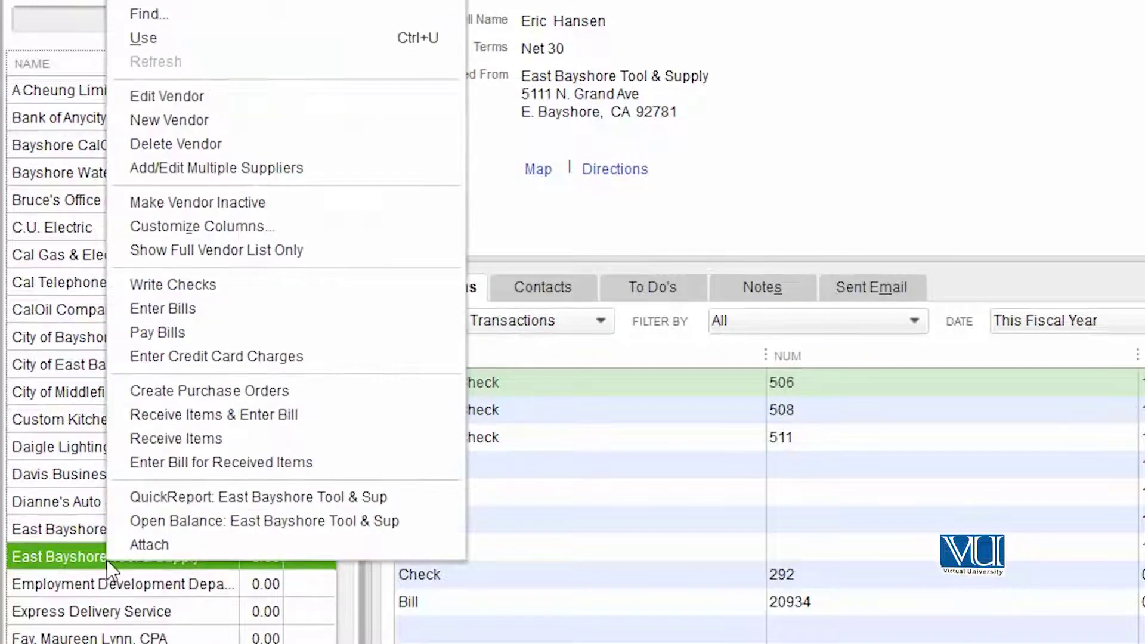
click(223, 100)
click(102, 302)
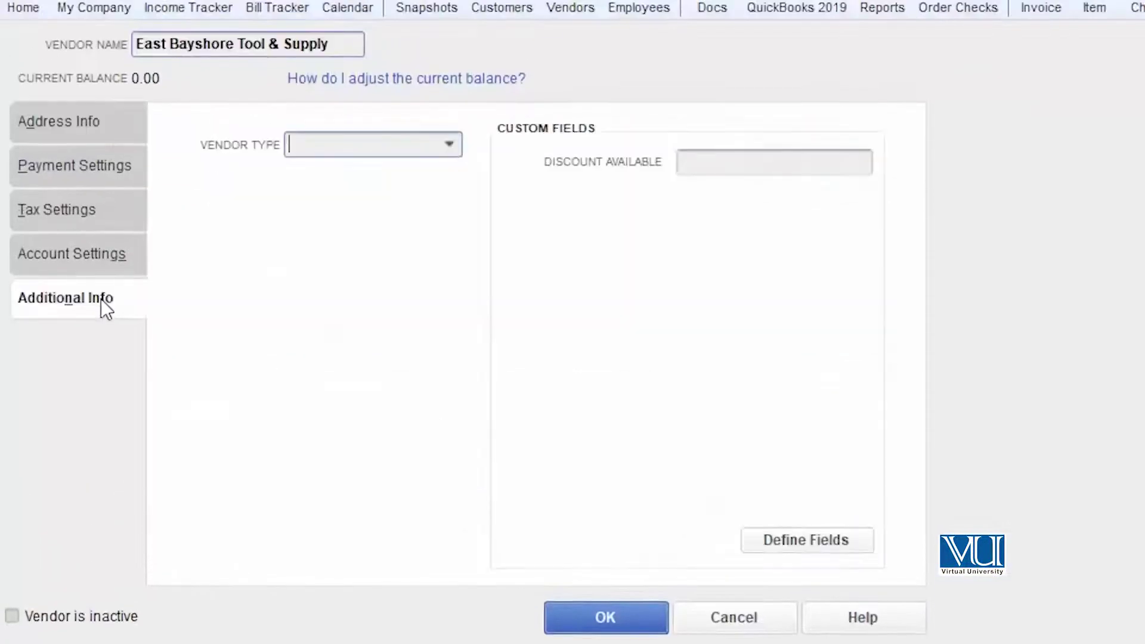
click(449, 145)
click(335, 256)
click(585, 621)
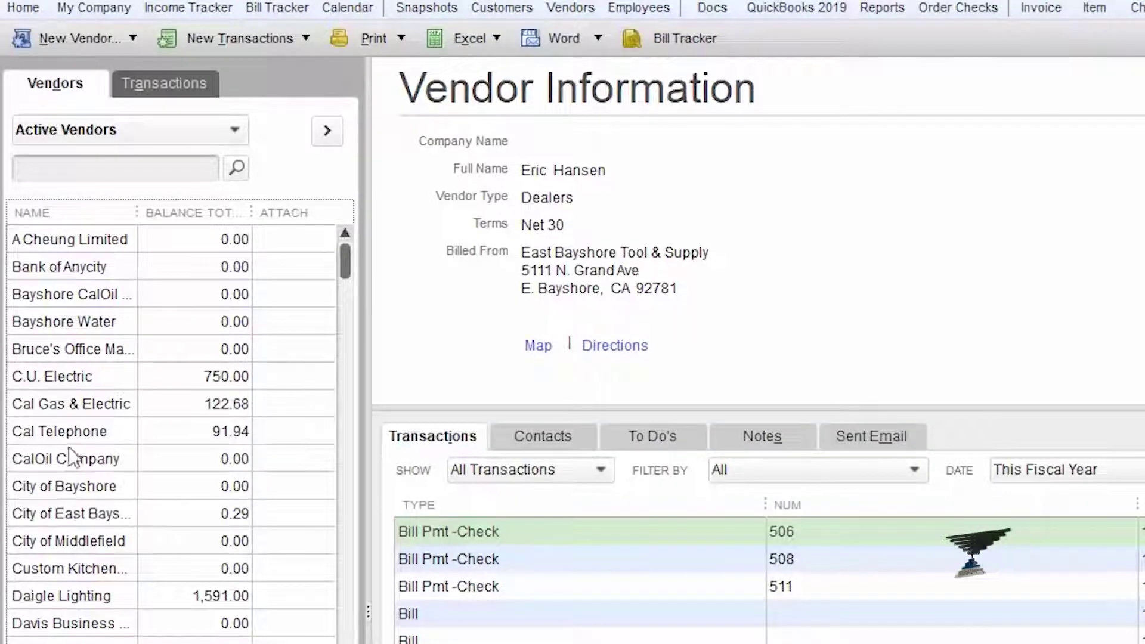
Step: Change the vendor type of Bayshore CalOil Service to Importers and save the vendor record
click(80, 379)
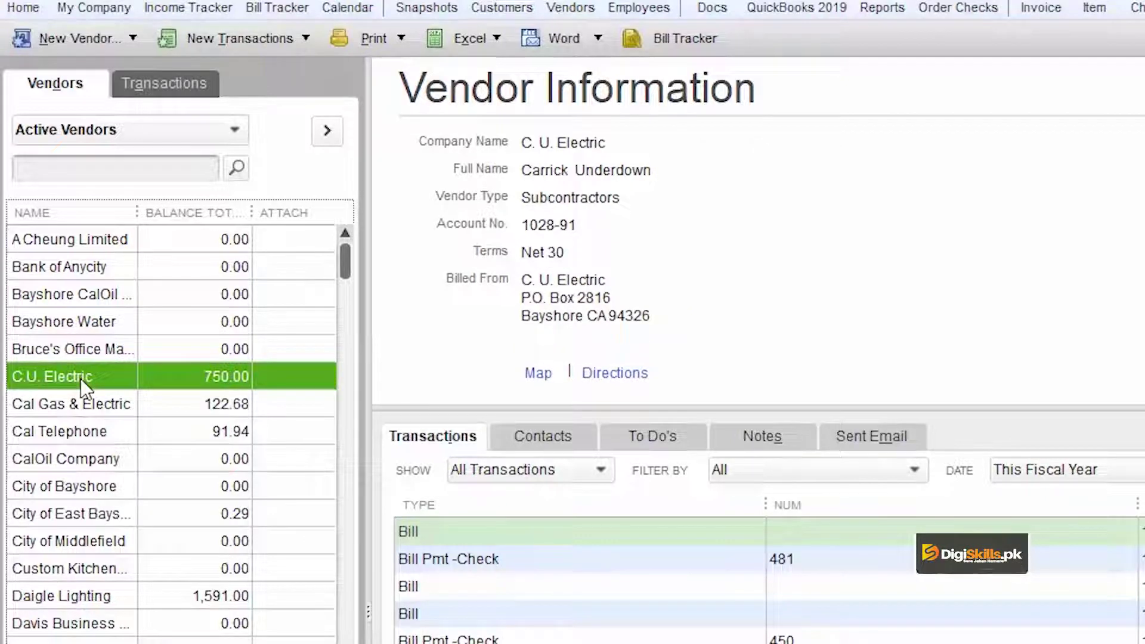
click(88, 294)
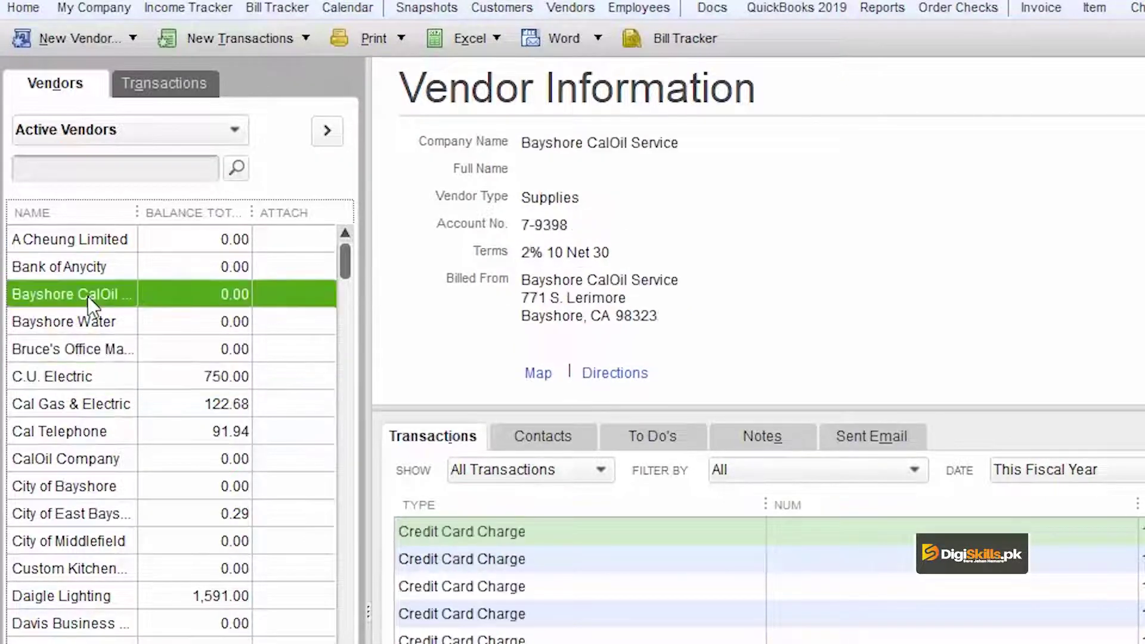
right_click(88, 294)
click(234, 157)
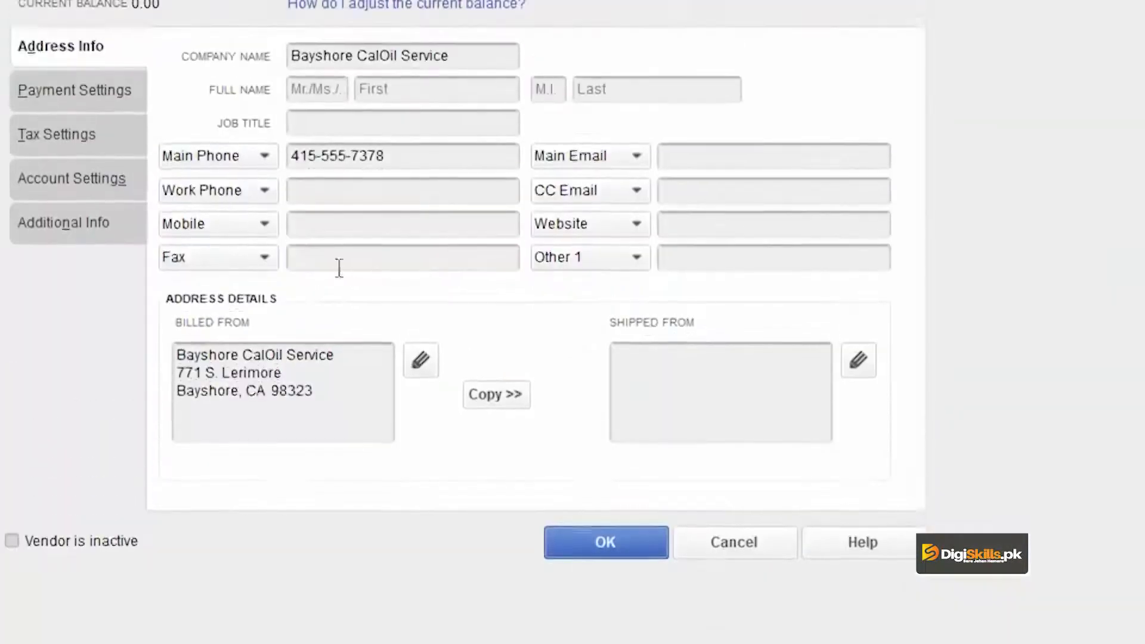
click(141, 225)
key(alt+Down)
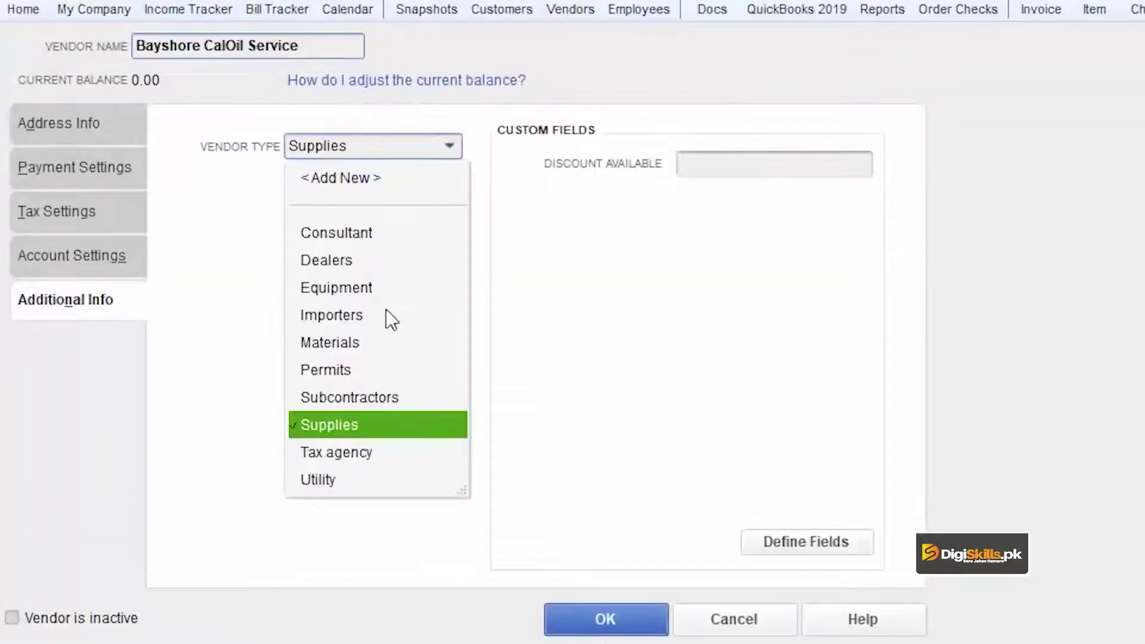
click(372, 320)
click(571, 619)
Step: Change the vendor type of C.U. Electric to Importers and save the vendor record
right_click(77, 378)
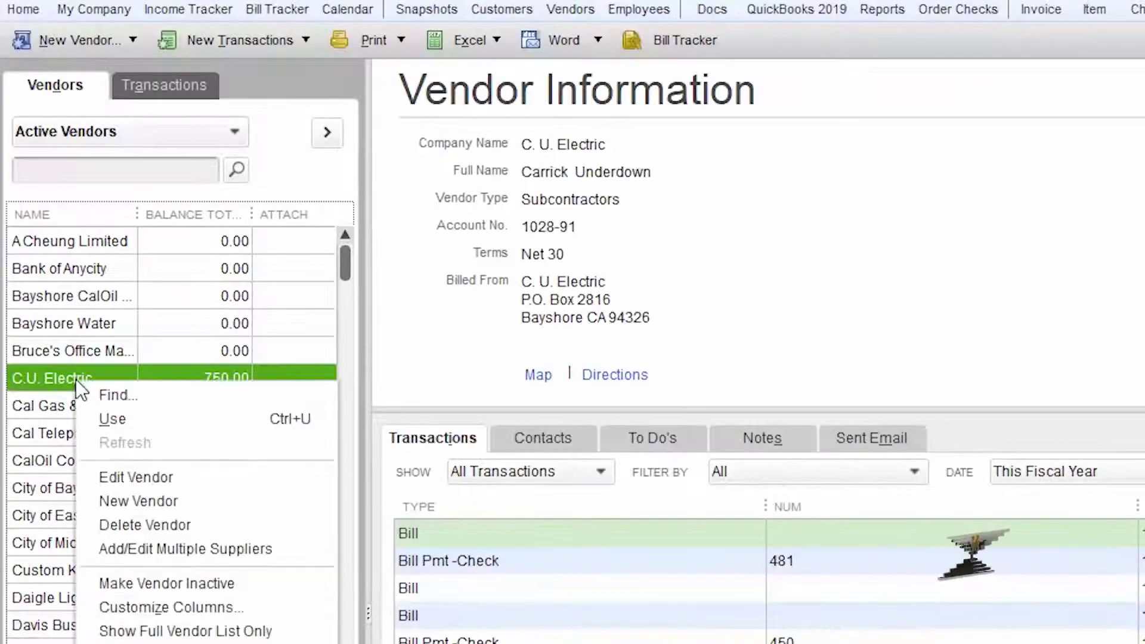
click(166, 475)
click(64, 302)
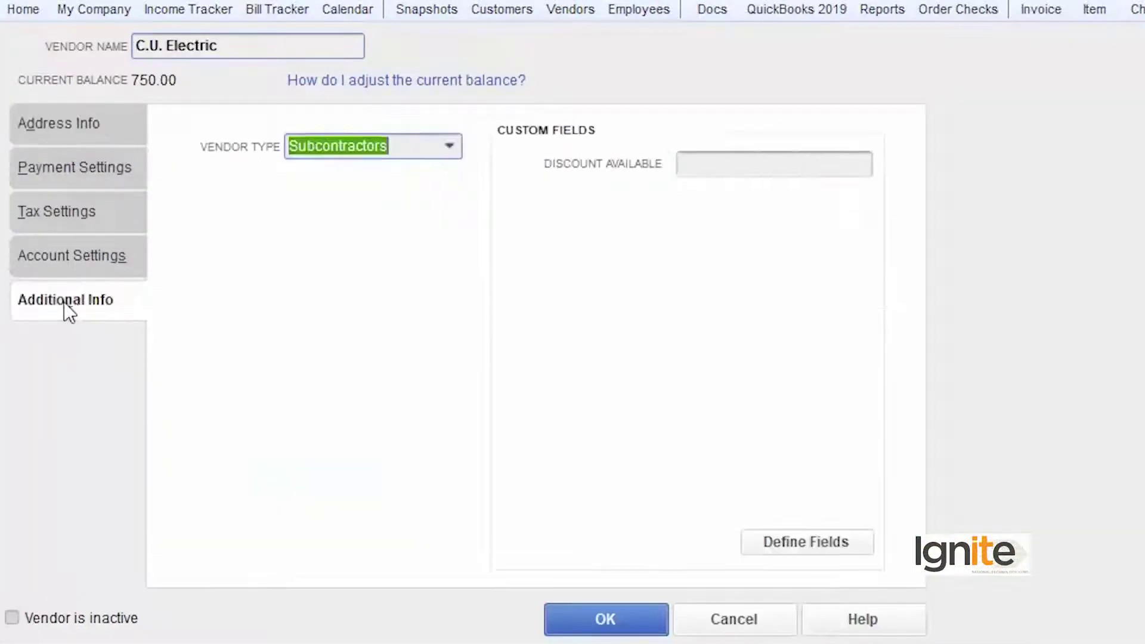
click(449, 146)
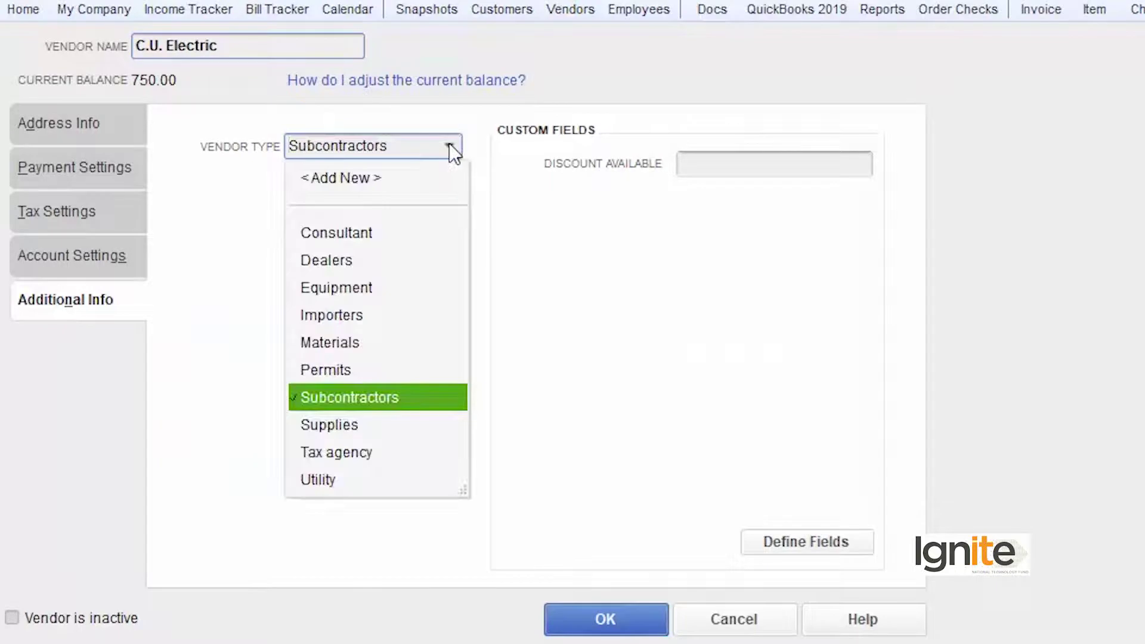
click(375, 313)
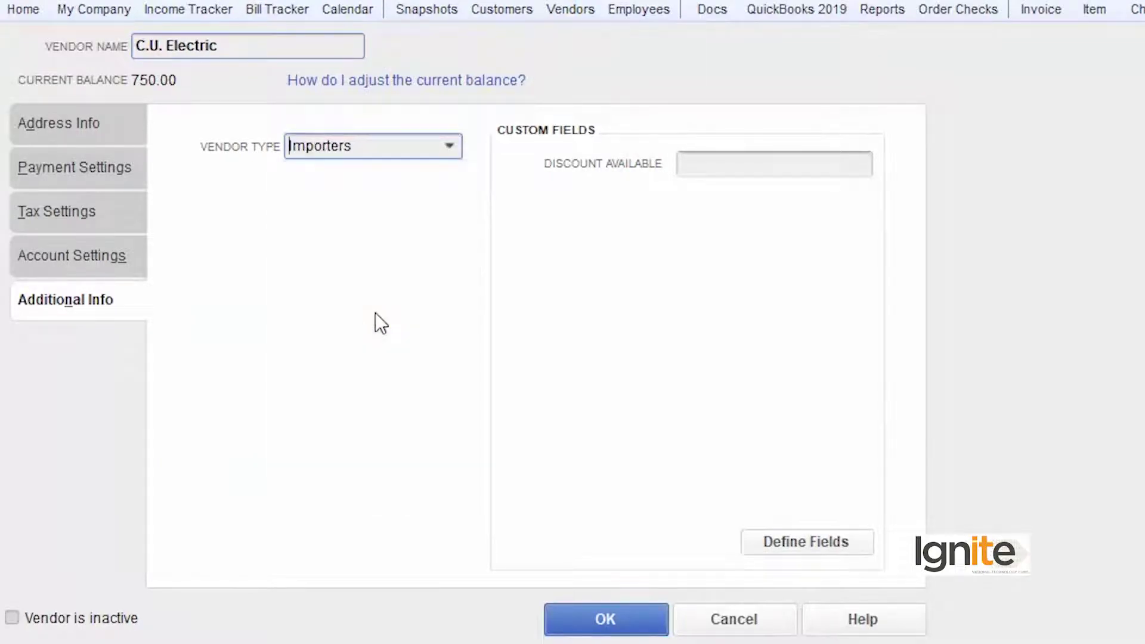
click(592, 627)
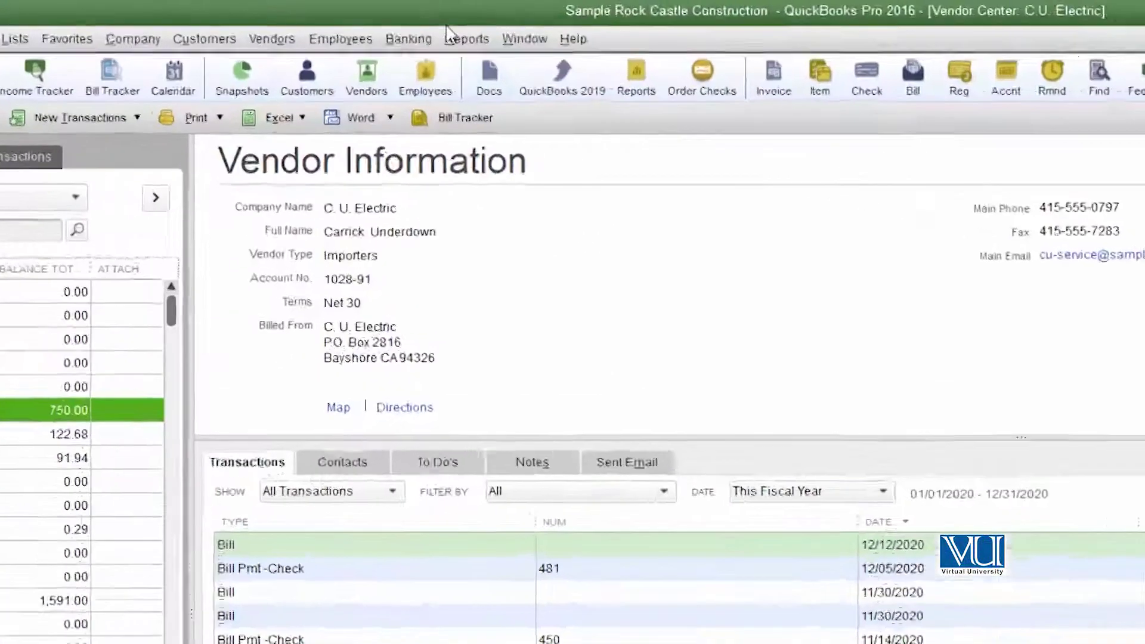
Step: Open the Vendor Contact List report
click(365, 23)
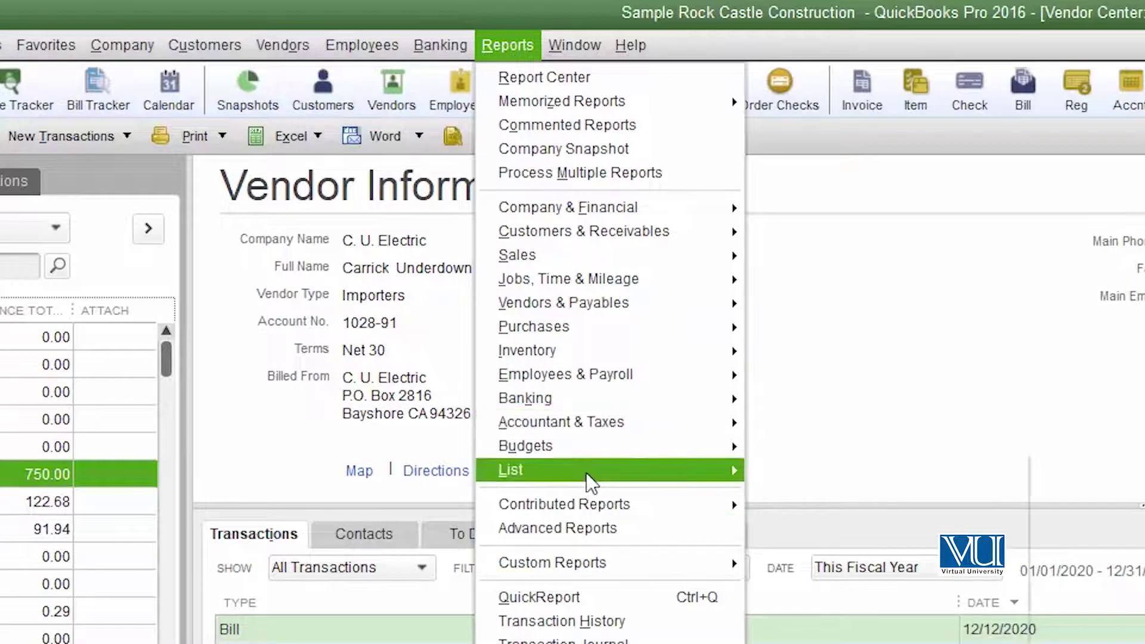
mouse_move(585, 471)
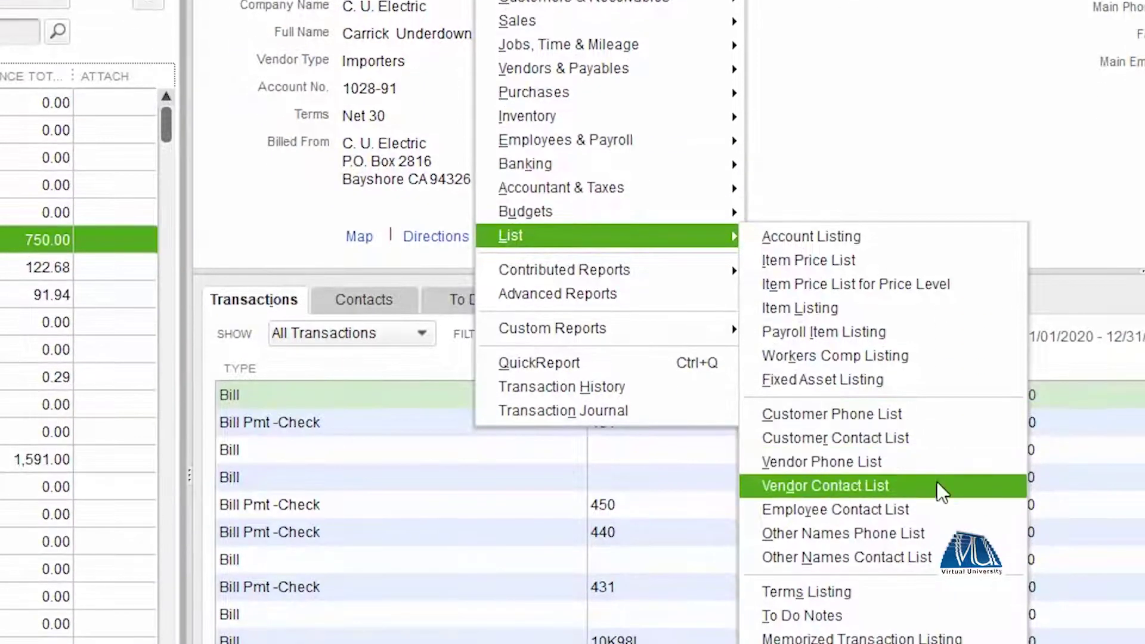
click(938, 484)
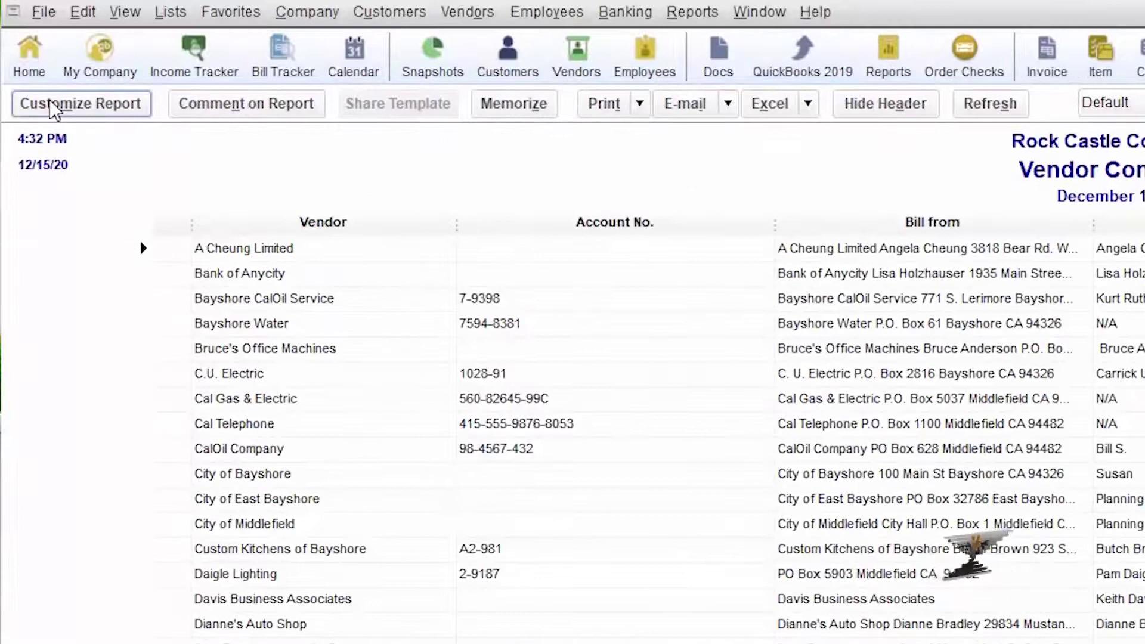
Step: Start customizing the Vendor Contact List report and remove the Main Phone column from its display
click(54, 111)
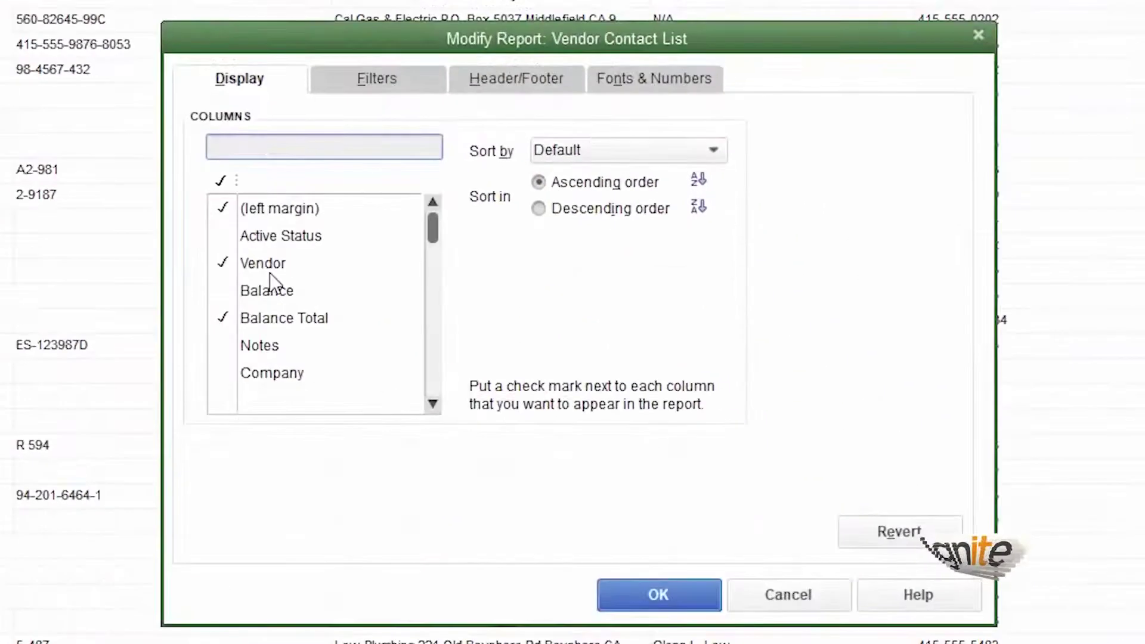
click(433, 406)
scroll(388, 373, down, 2)
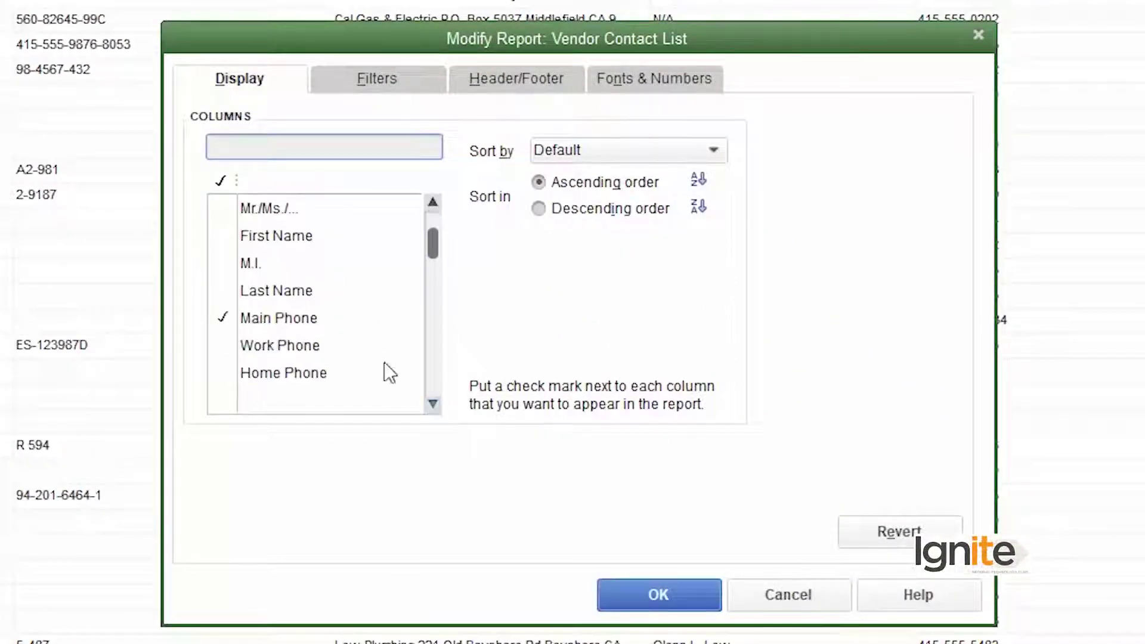
click(231, 321)
Step: Remove the Primary Contact column from the report's displayed columns
click(433, 405)
click(433, 405)
click(433, 405)
click(433, 405)
click(433, 405)
click(433, 405)
click(433, 405)
click(433, 405)
click(433, 405)
click(433, 405)
click(433, 405)
click(433, 405)
click(433, 405)
click(433, 405)
click(433, 405)
click(433, 405)
click(433, 405)
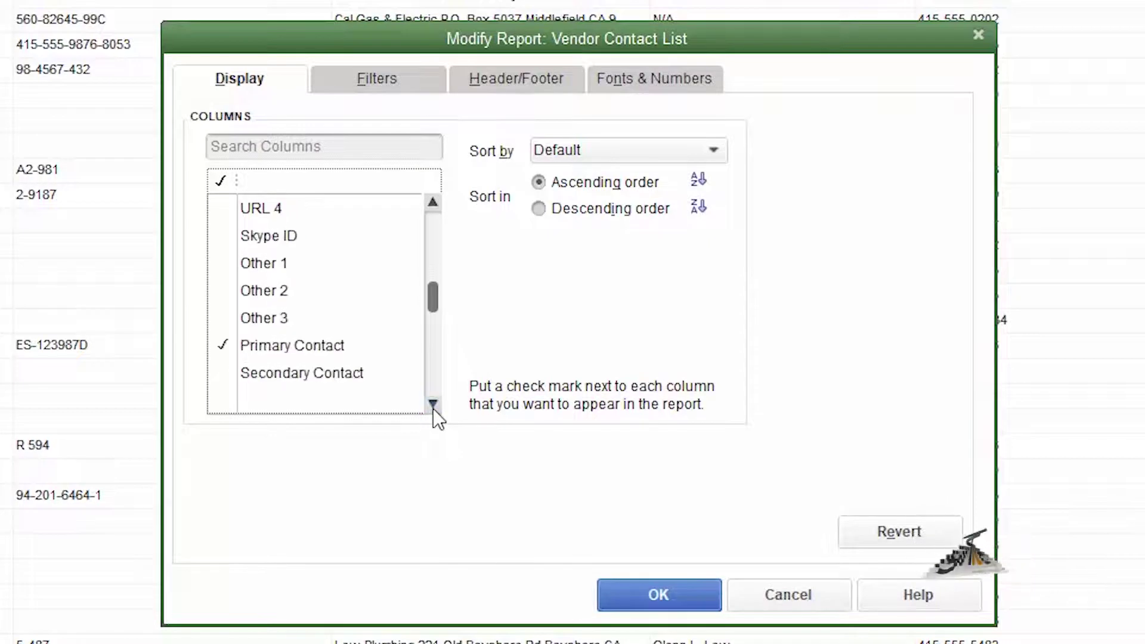
click(220, 345)
Step: Remove the Bill from column from the report's displayed columns
click(433, 405)
click(433, 405)
click(433, 405)
click(433, 405)
click(433, 405)
click(433, 405)
click(433, 405)
click(433, 405)
click(433, 405)
click(223, 317)
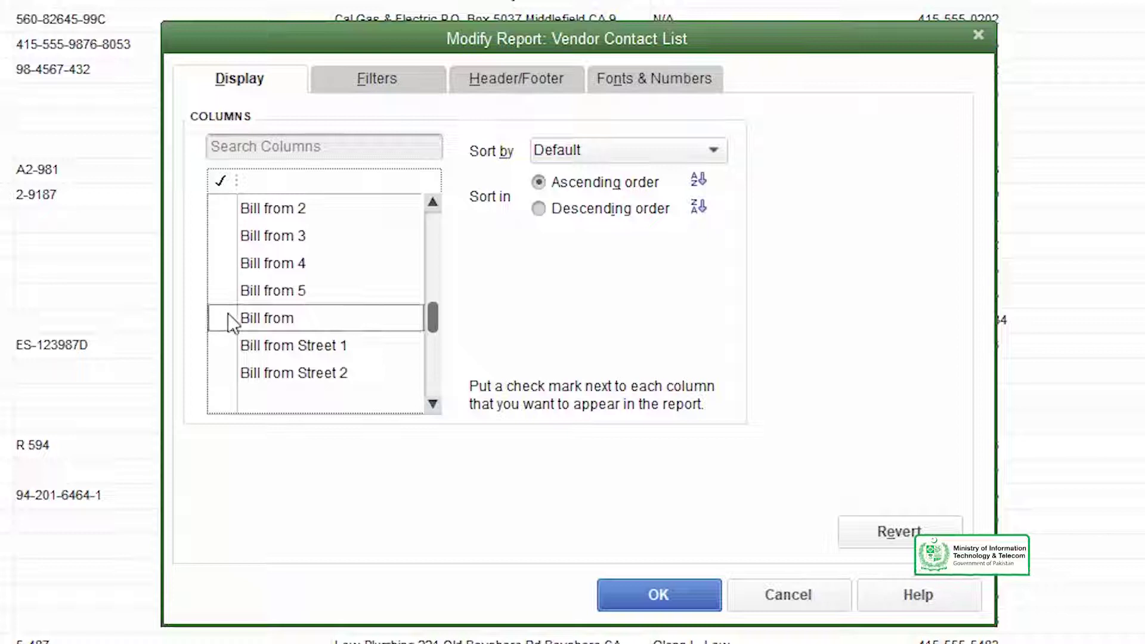
Step: Remove the Account No. column from the report's displayed columns
click(434, 405)
click(434, 406)
click(435, 406)
click(435, 405)
click(434, 405)
click(435, 405)
click(434, 405)
click(433, 405)
click(434, 406)
click(434, 405)
click(433, 406)
click(433, 406)
click(434, 406)
click(434, 405)
click(434, 405)
click(219, 348)
Step: Add the Vendor Type column to the report and apply the column changes
click(433, 404)
click(433, 404)
click(433, 404)
click(433, 404)
click(433, 405)
click(433, 405)
click(433, 404)
click(433, 405)
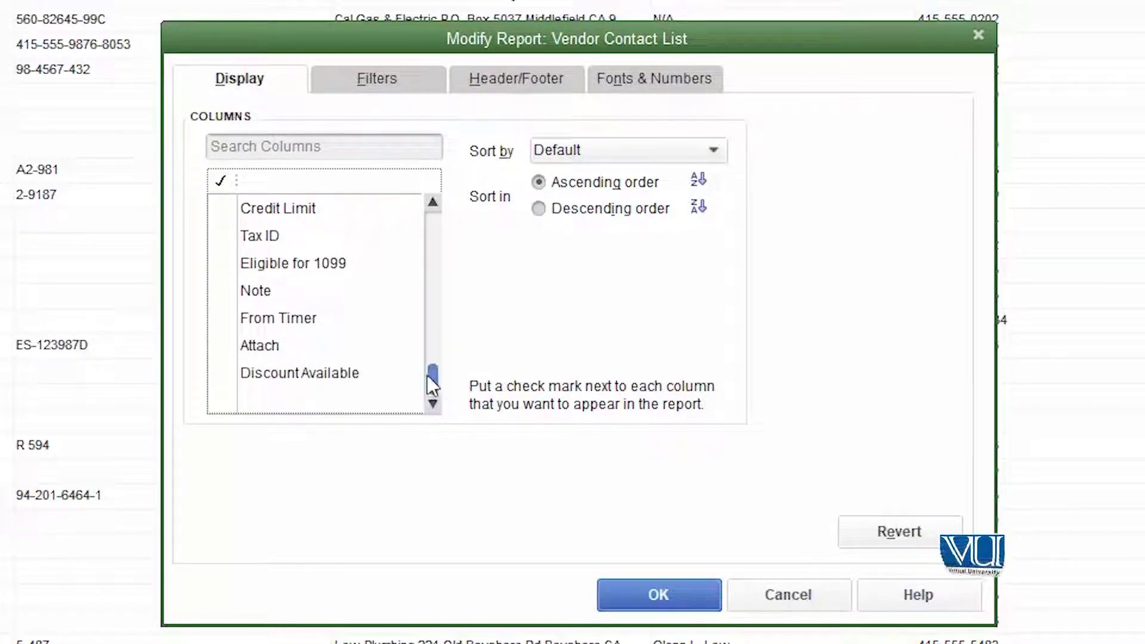
scroll(427, 375, up, 3)
click(361, 345)
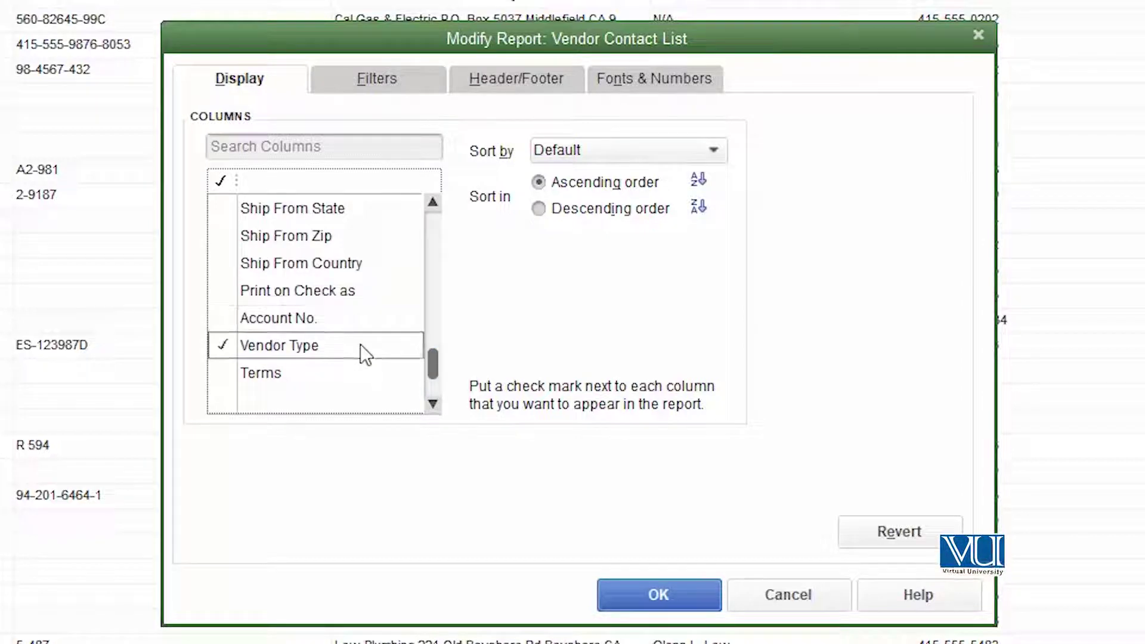
click(696, 593)
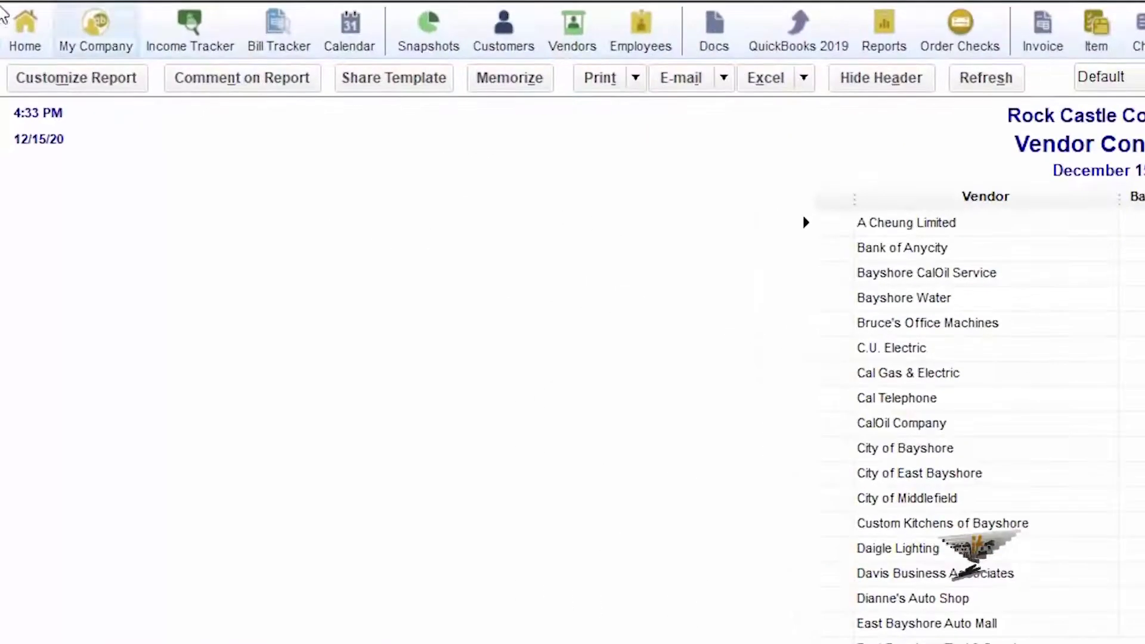
Step: Filter the Vendor Contact List report by the vendor type Tax agency
click(64, 88)
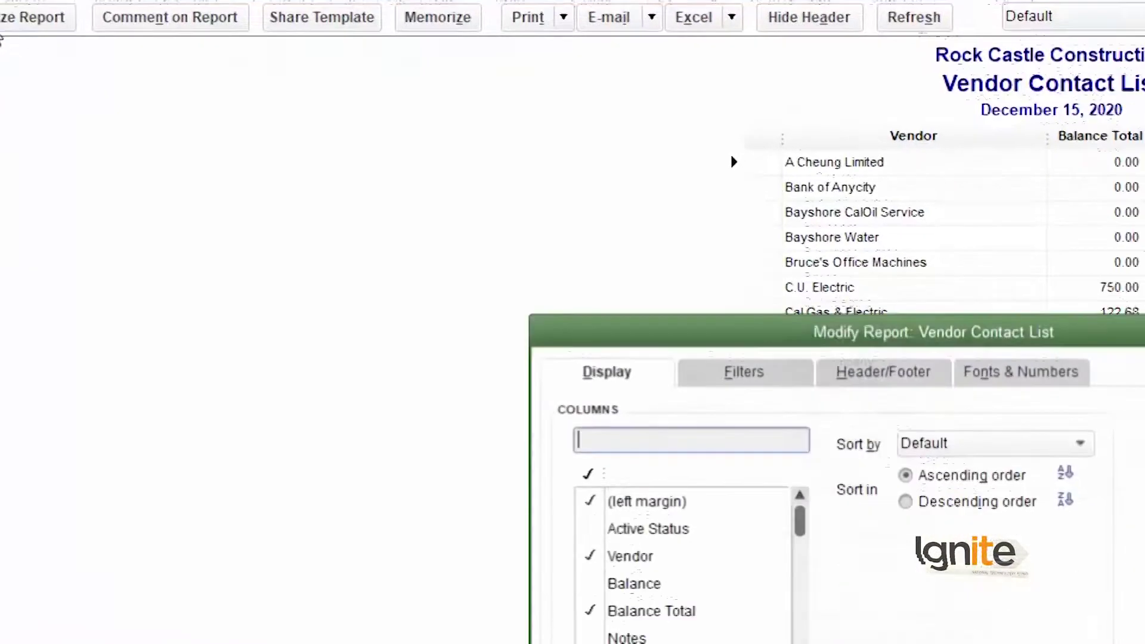
click(395, 71)
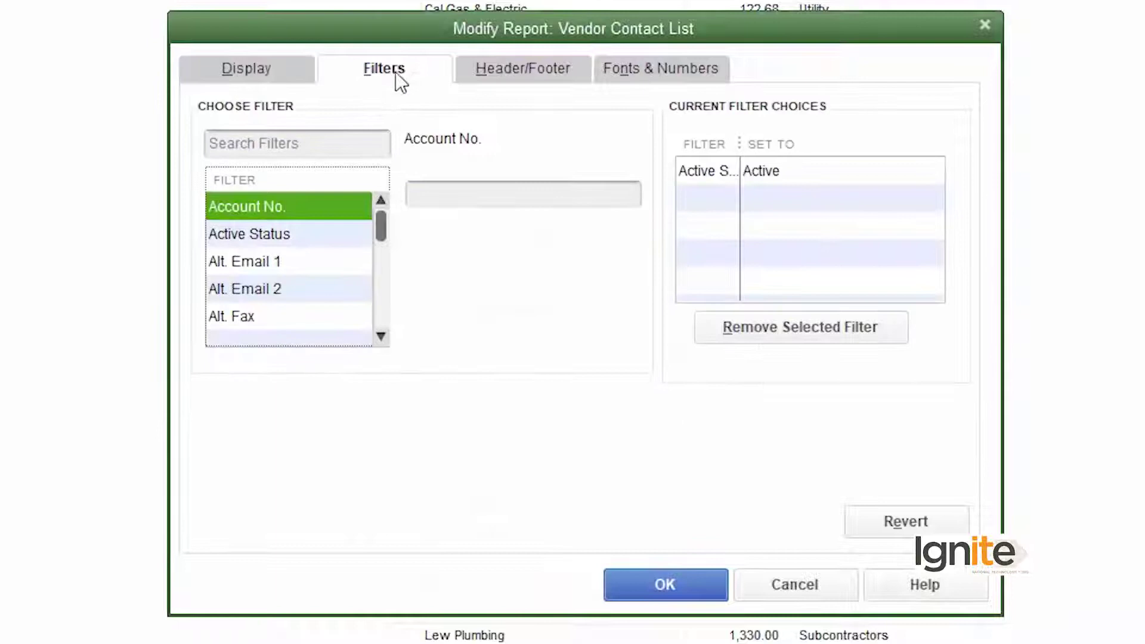
drag(381, 238, 380, 311)
click(343, 282)
click(623, 192)
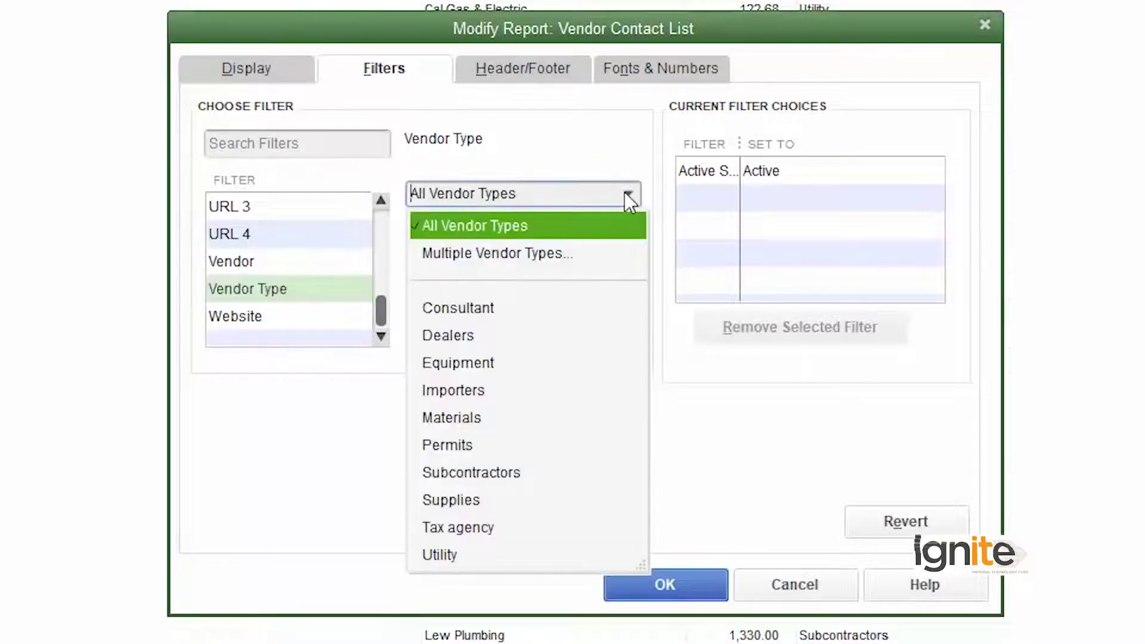
click(477, 529)
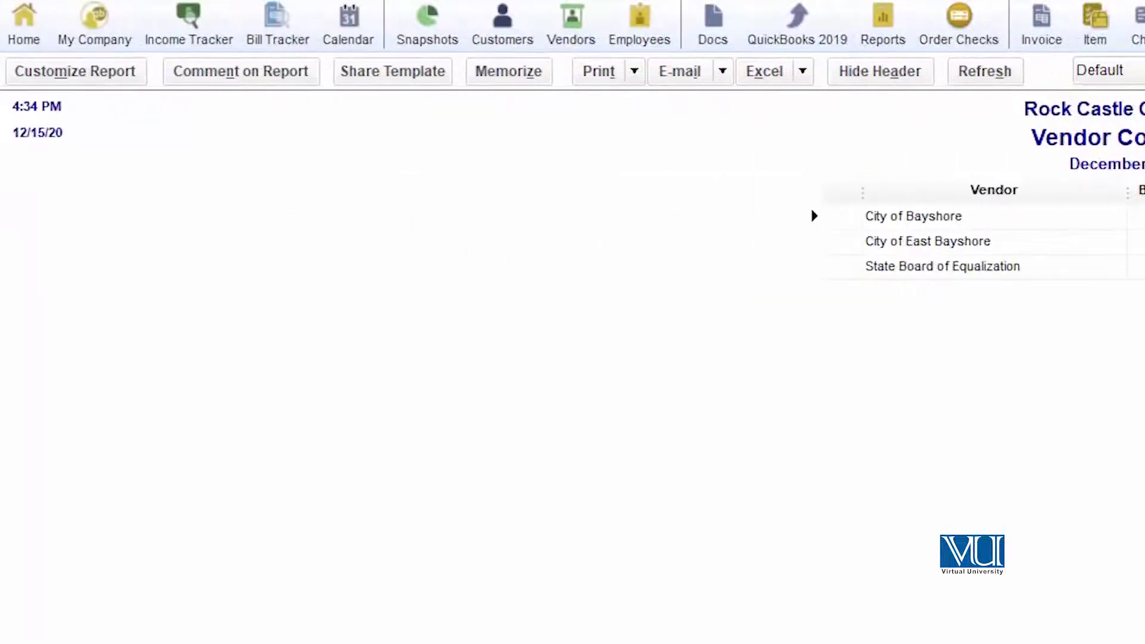
Step: Reopen the report's filters and set the Vendor Type filter to Multiple Vendor Types
click(75, 74)
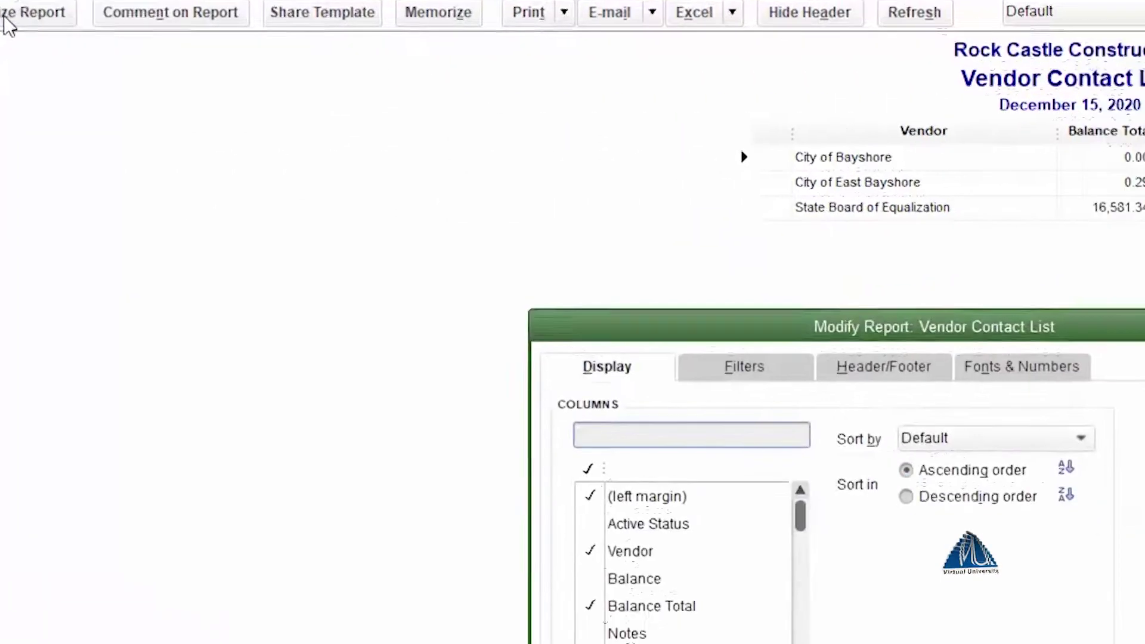
click(371, 73)
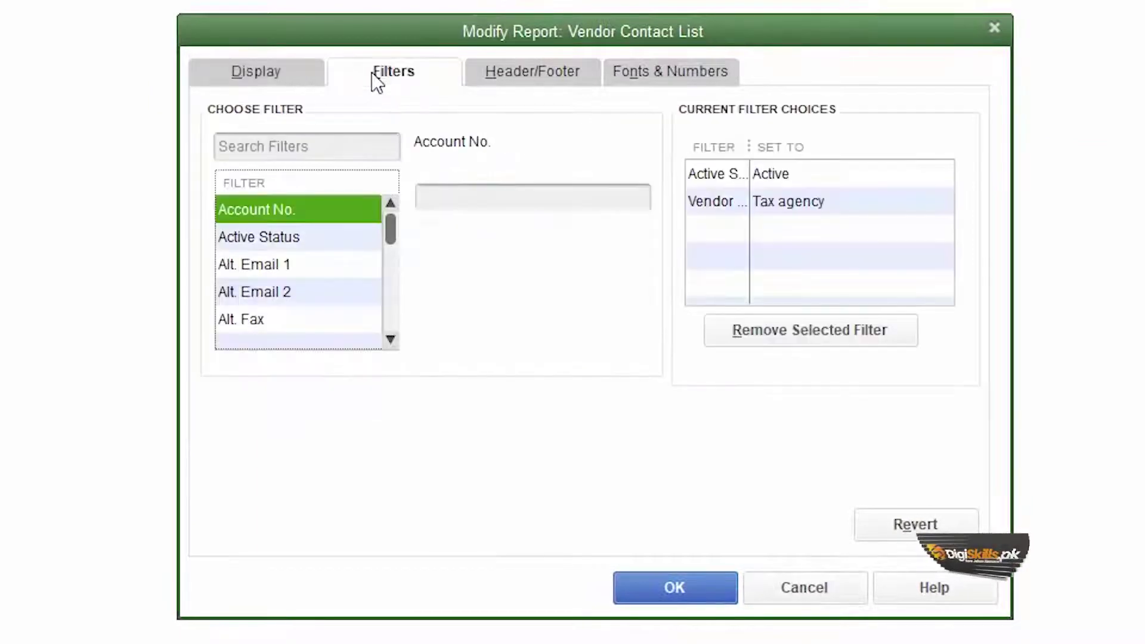
click(391, 341)
click(391, 340)
click(391, 340)
click(391, 341)
click(391, 340)
click(391, 340)
click(391, 341)
click(391, 341)
click(391, 341)
click(391, 341)
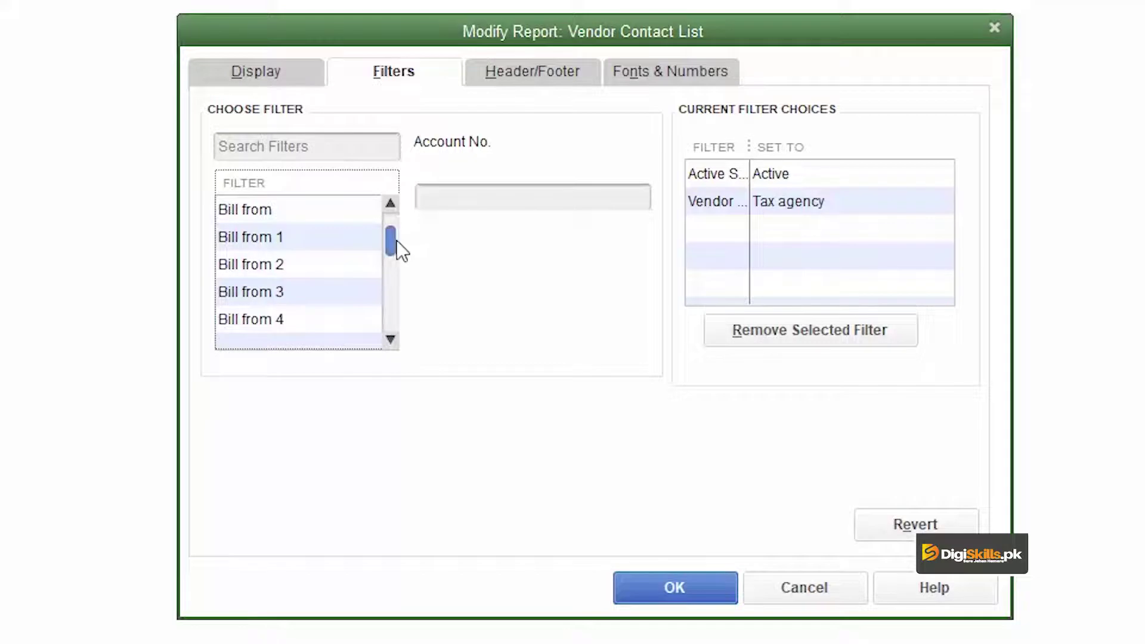
drag(395, 241, 372, 356)
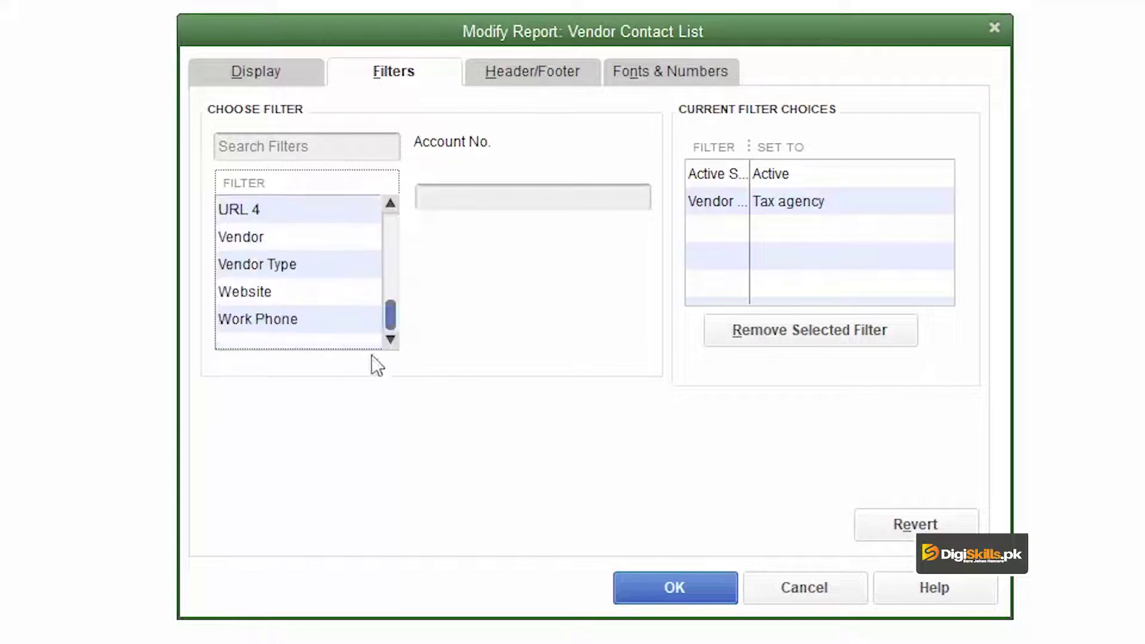
click(303, 260)
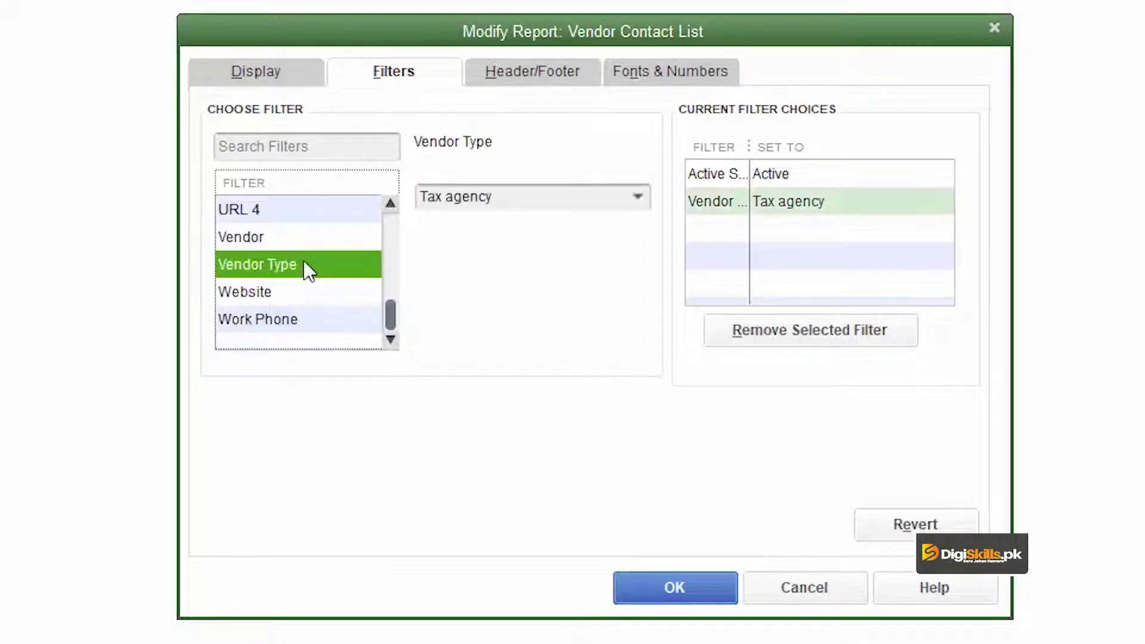
click(638, 198)
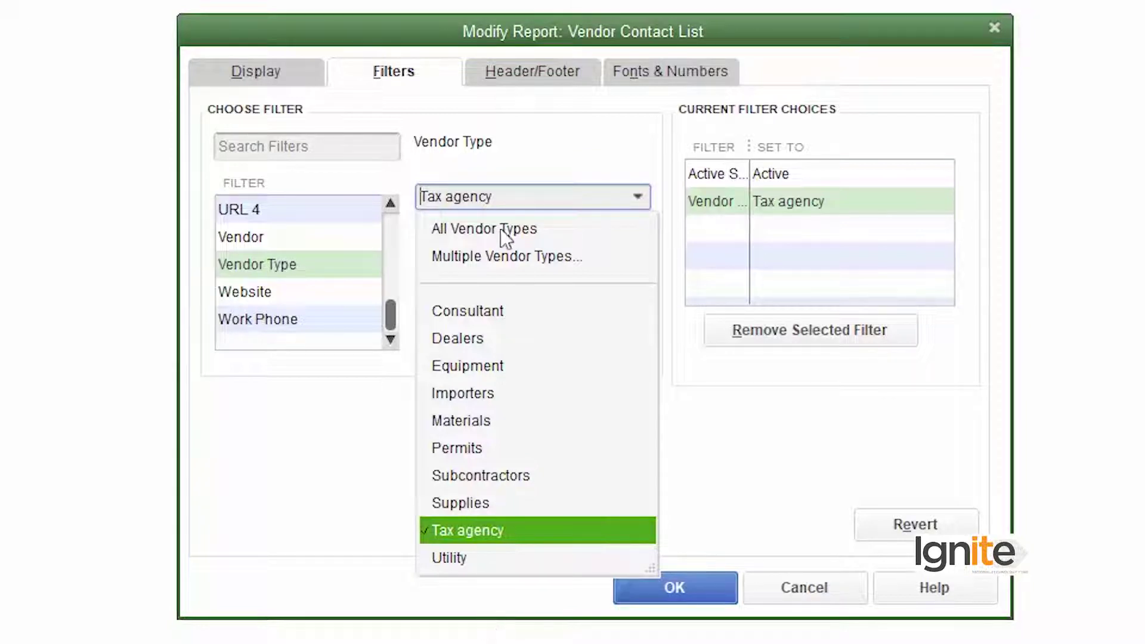
click(559, 265)
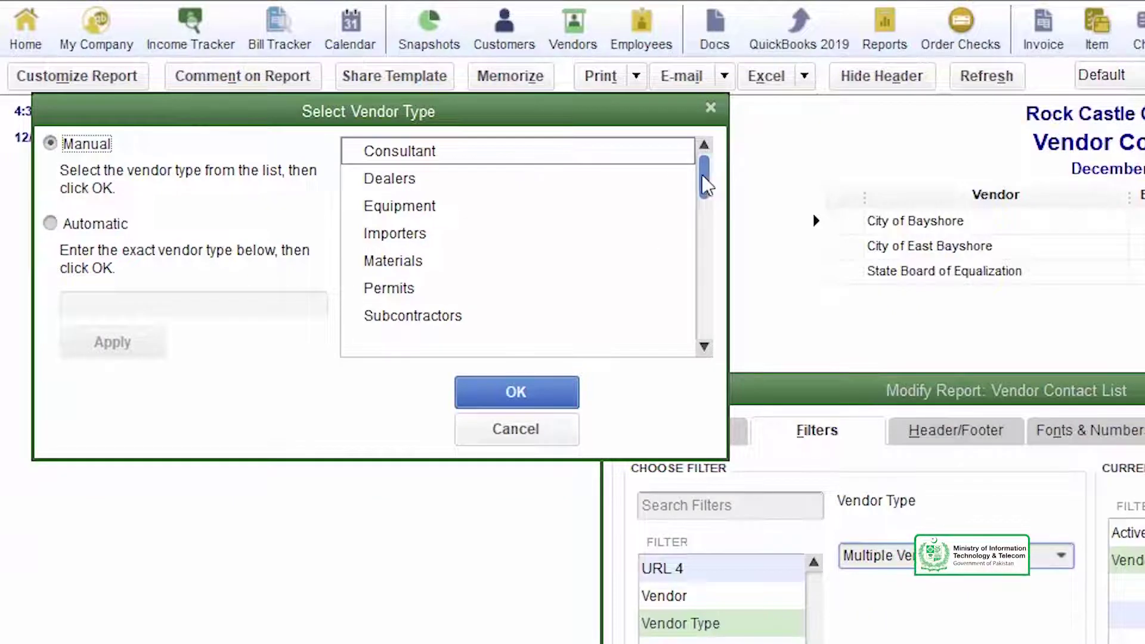
Step: Select the vendor types Dealers, Importers and Tax agency for the filter and apply it to the report
drag(704, 182, 697, 156)
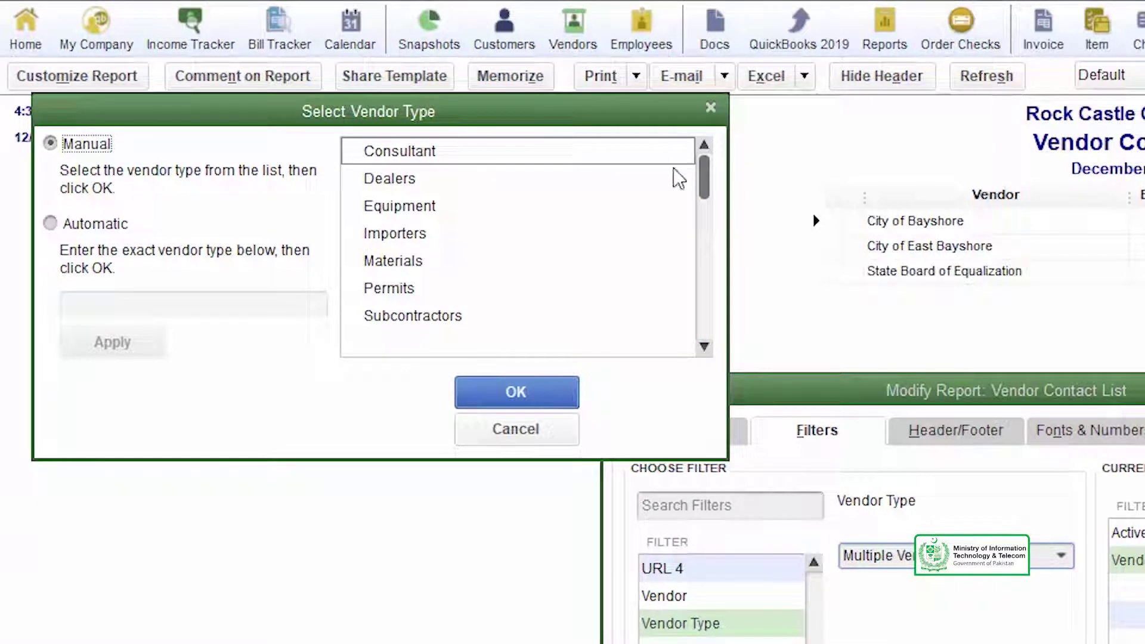
click(393, 180)
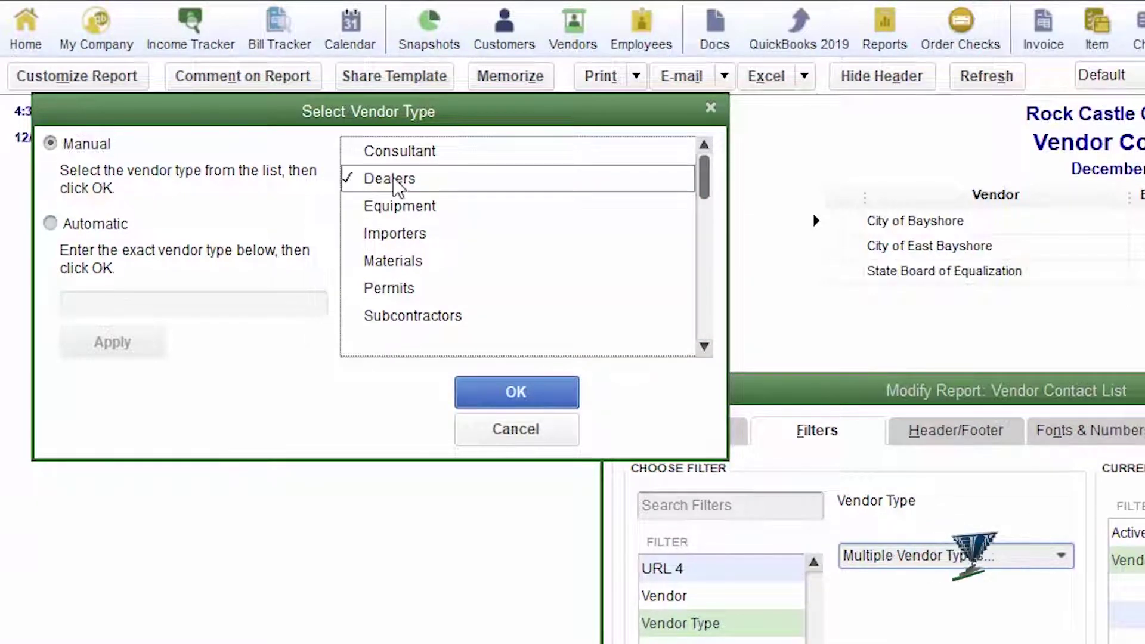
click(364, 237)
click(704, 349)
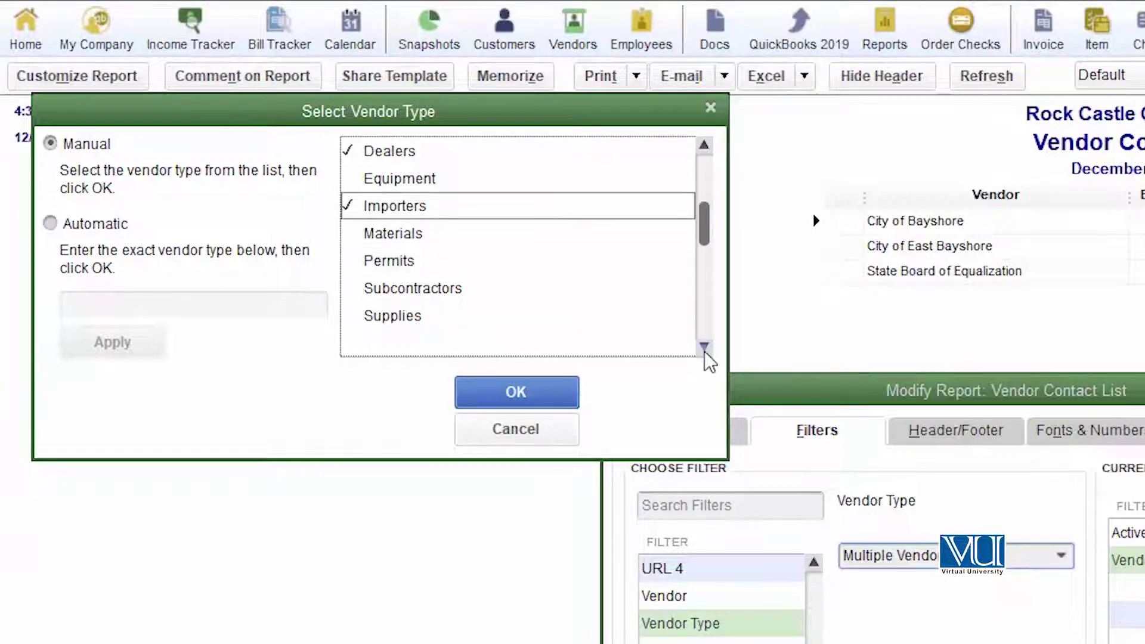
click(705, 348)
click(705, 348)
click(368, 293)
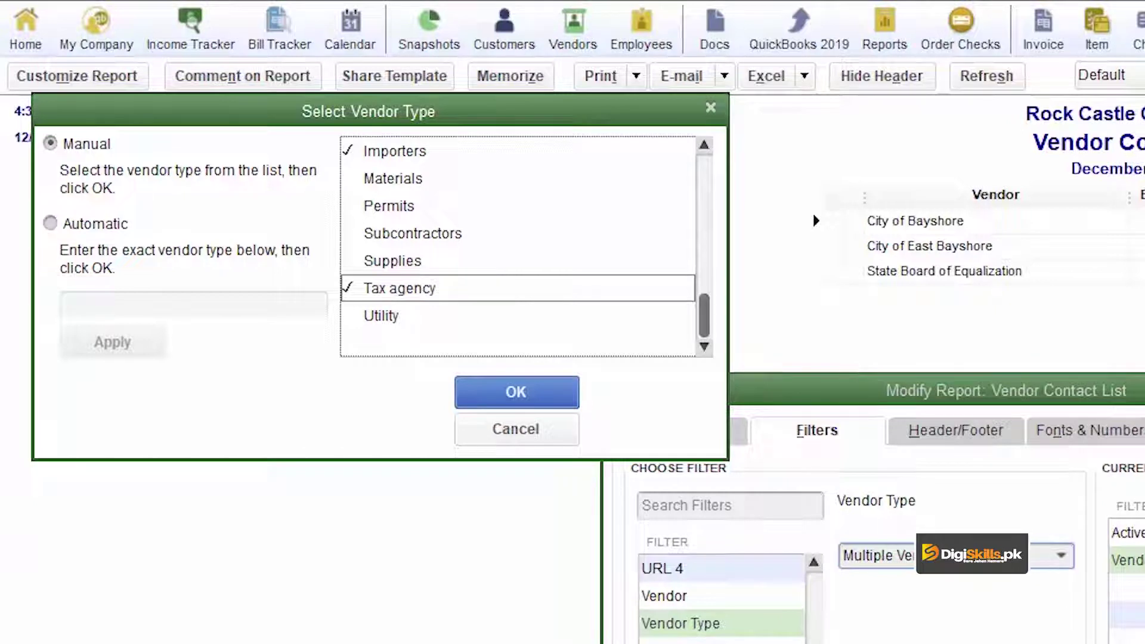
click(546, 393)
click(665, 594)
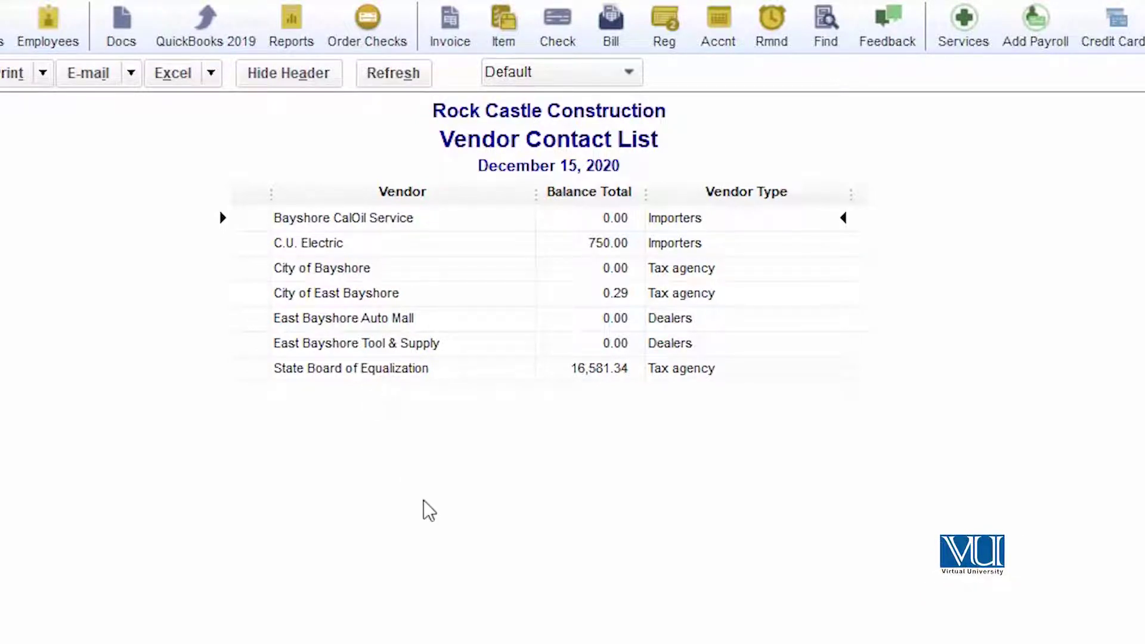
Step: Sort the Vendor Contact List report by Vendor Type and apply the change
click(59, 74)
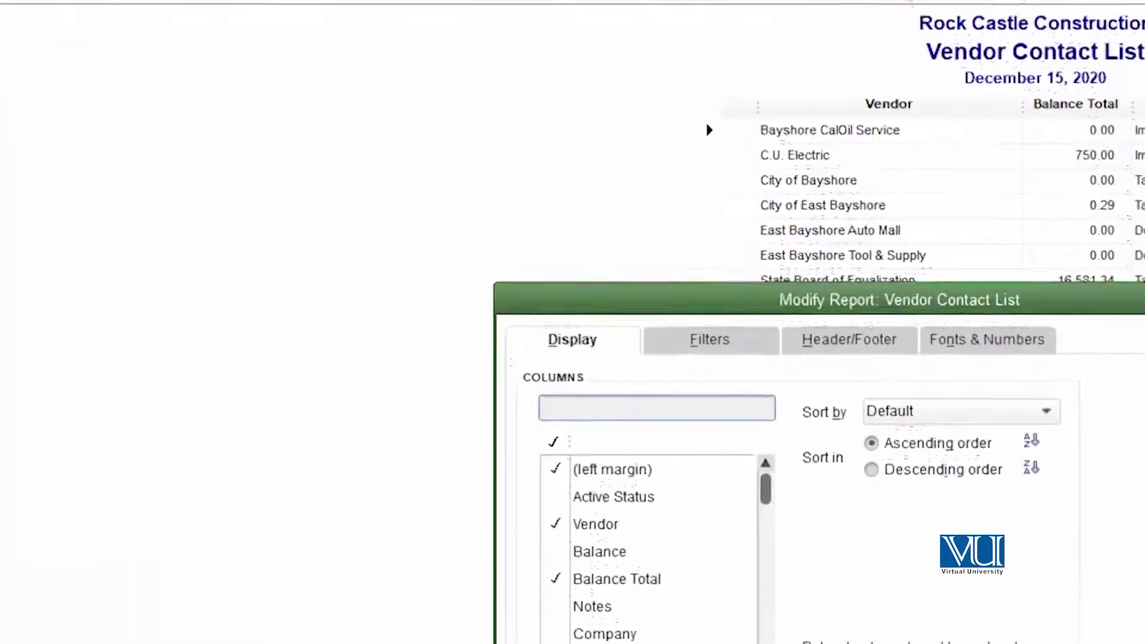
click(1052, 414)
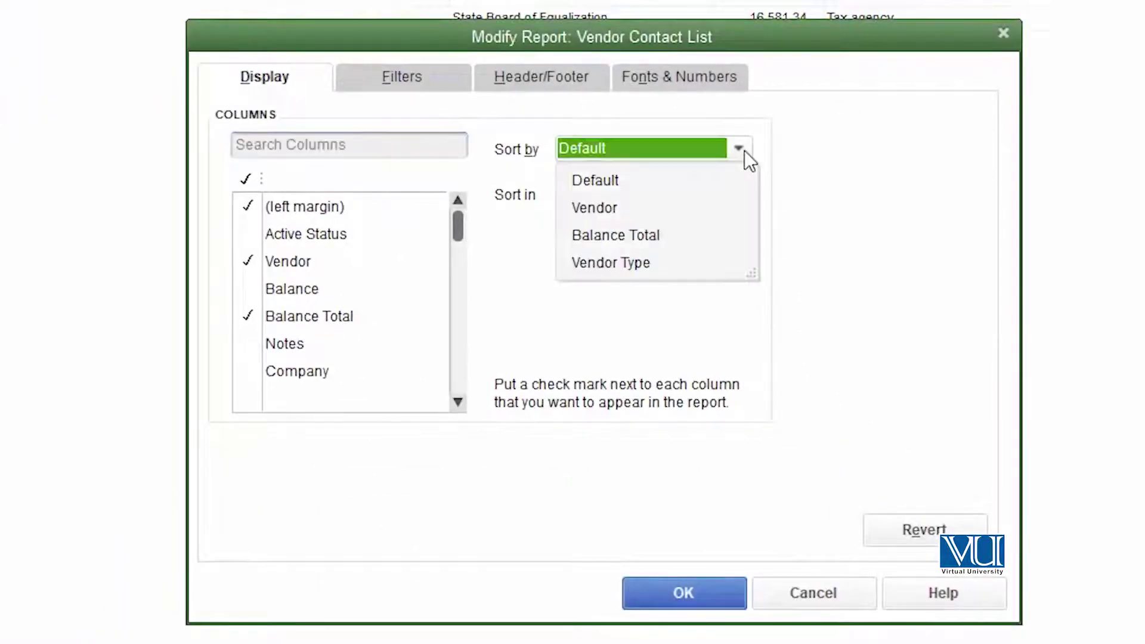
click(697, 262)
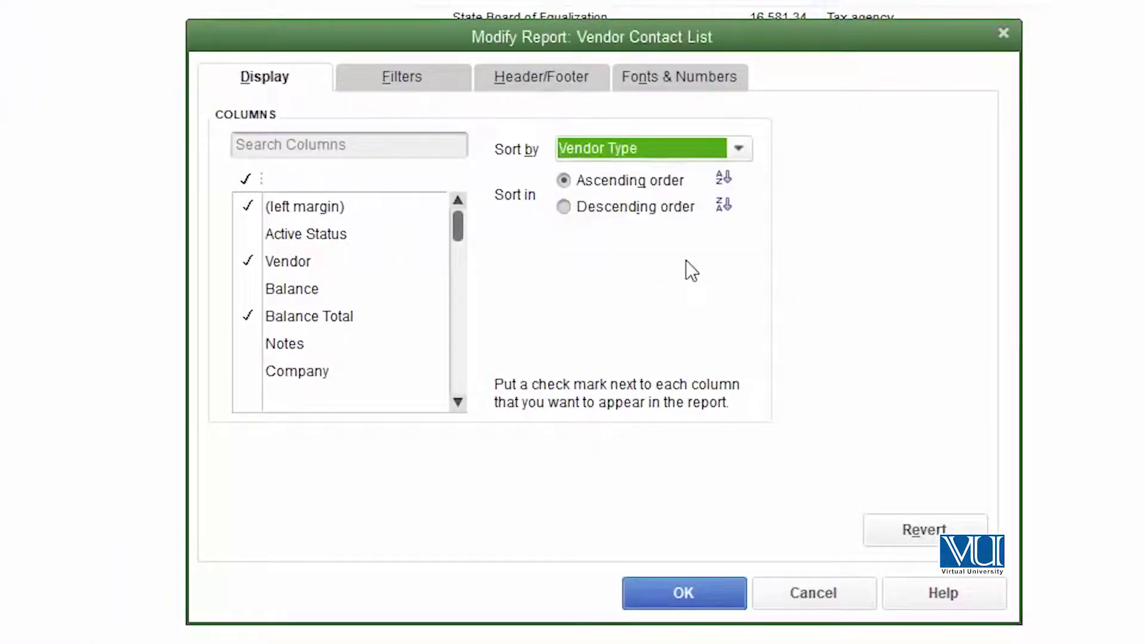
click(686, 602)
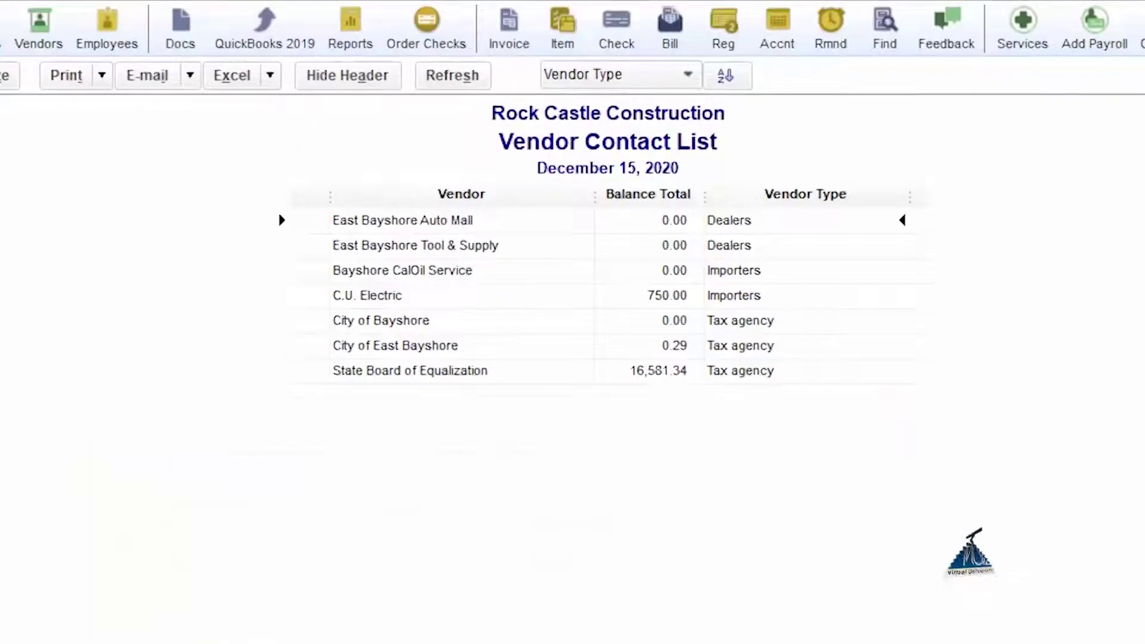